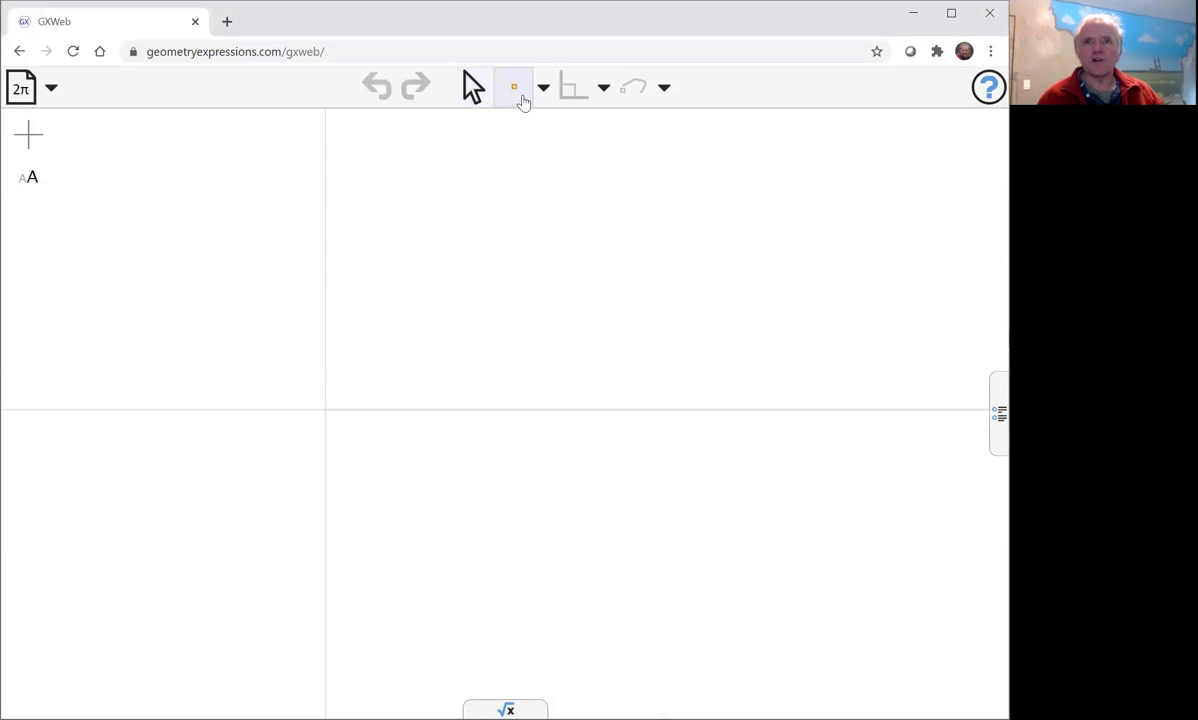
Place point A at the origin and draw a roughly vertical infinite line to its right.
click(325, 249)
click(325, 409)
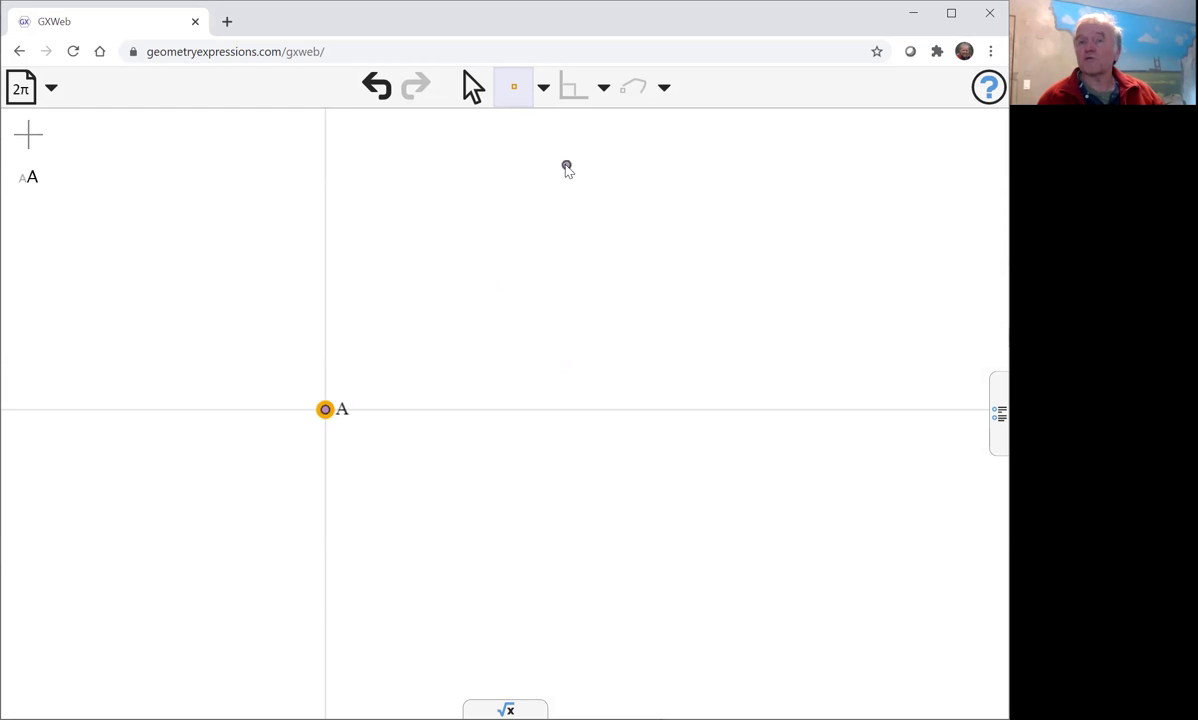
click(544, 92)
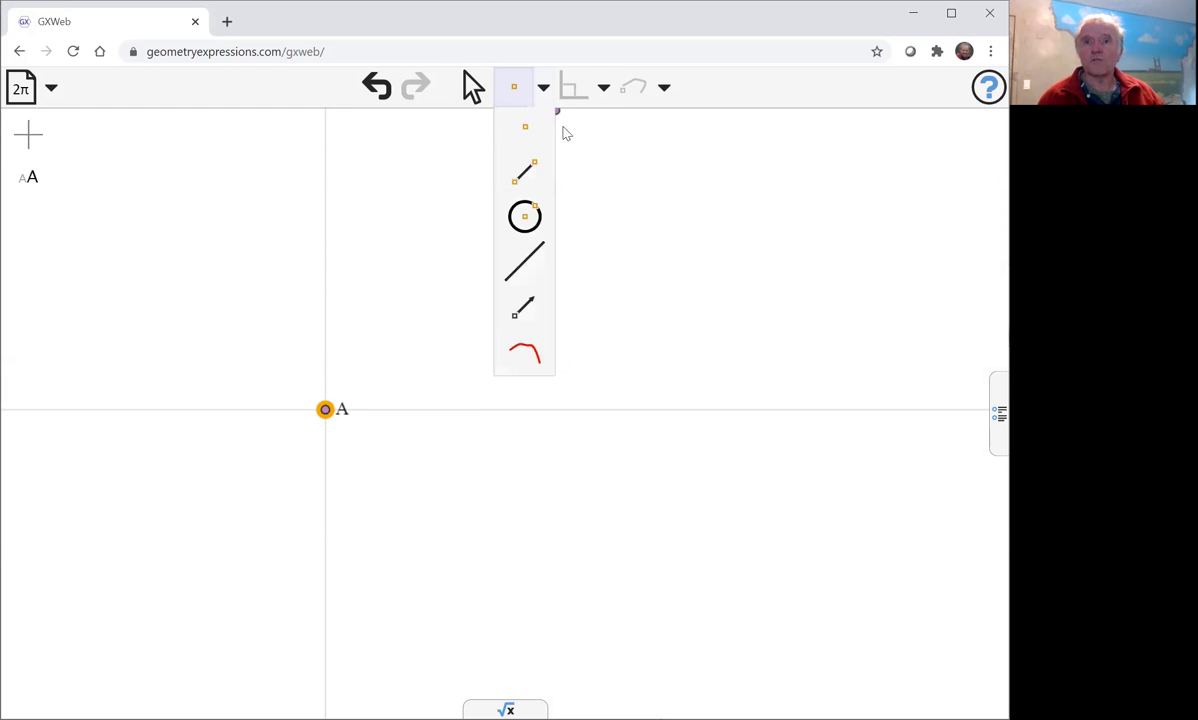
click(522, 245)
drag(500, 143, 514, 480)
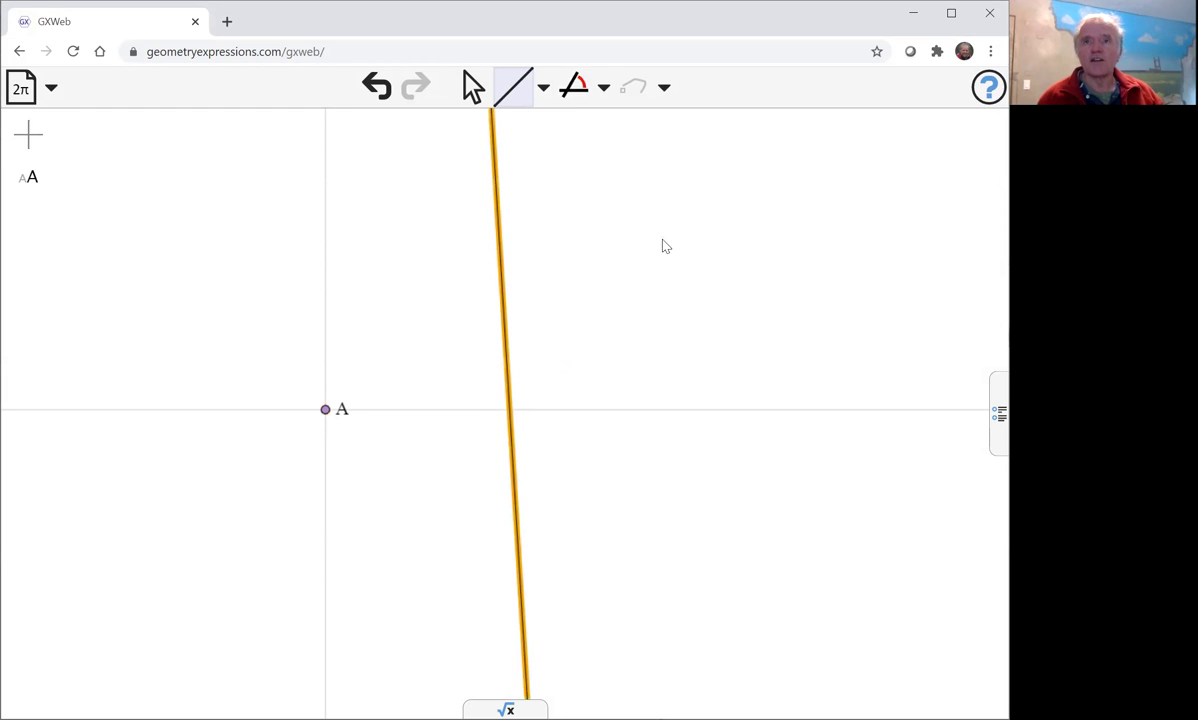
Constrain the new line to lie distance a from the vertical axis through A.
click(470, 90)
click(318, 208)
click(327, 215)
click(500, 230)
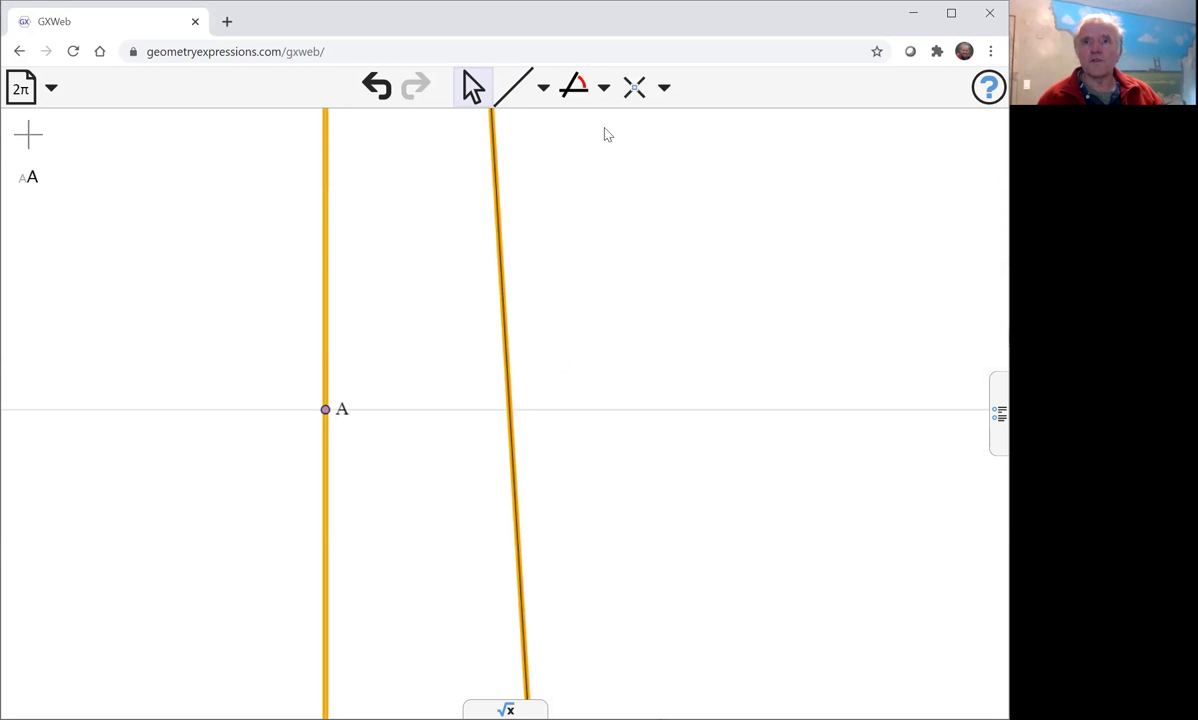
click(604, 87)
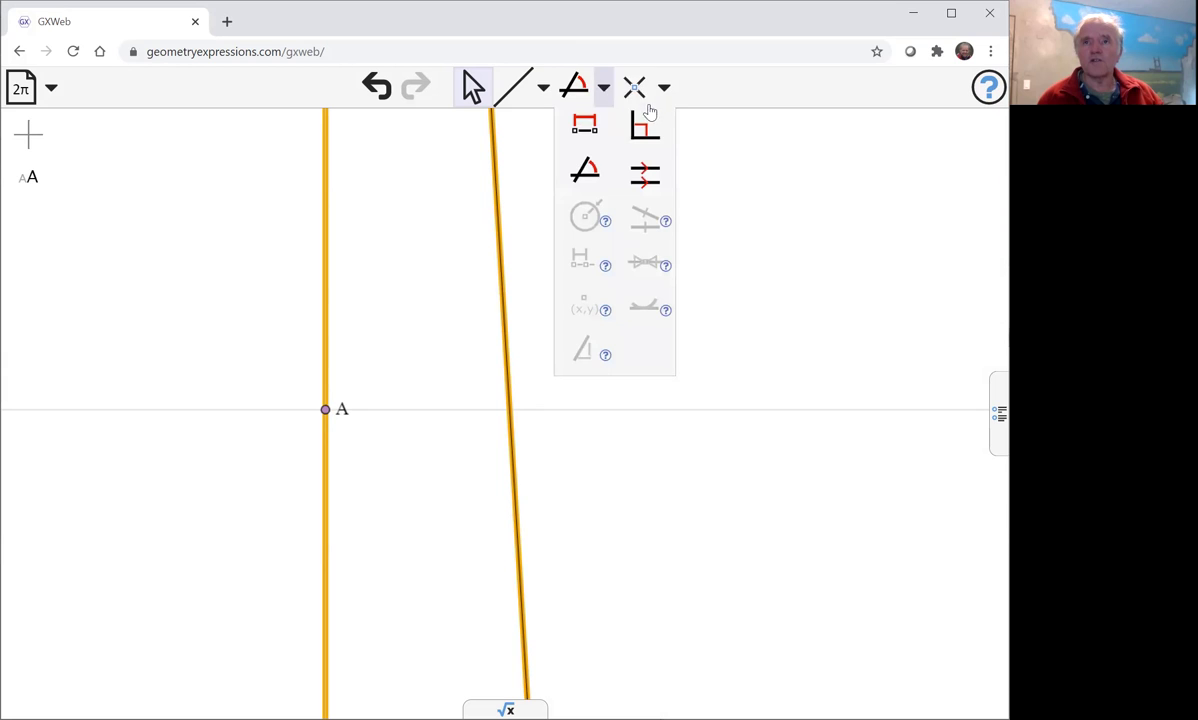
click(592, 126)
click(722, 187)
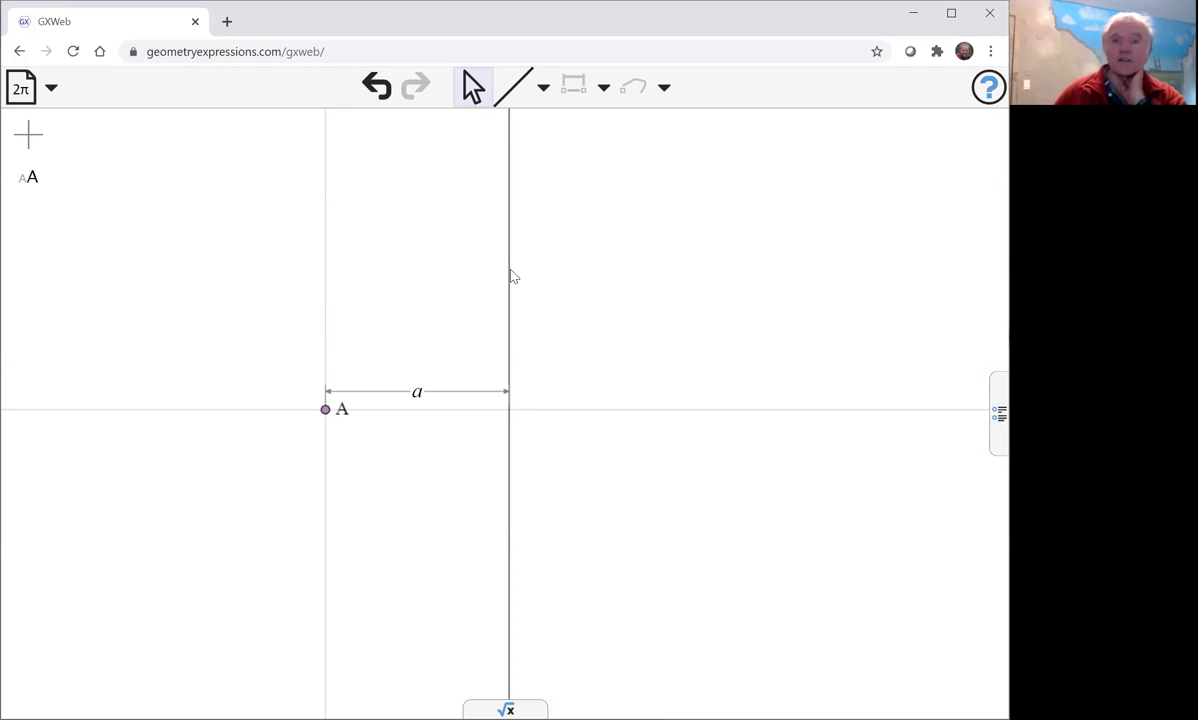
Draw a line through A and constrain its angle to the horizontal axis as θ.
click(521, 95)
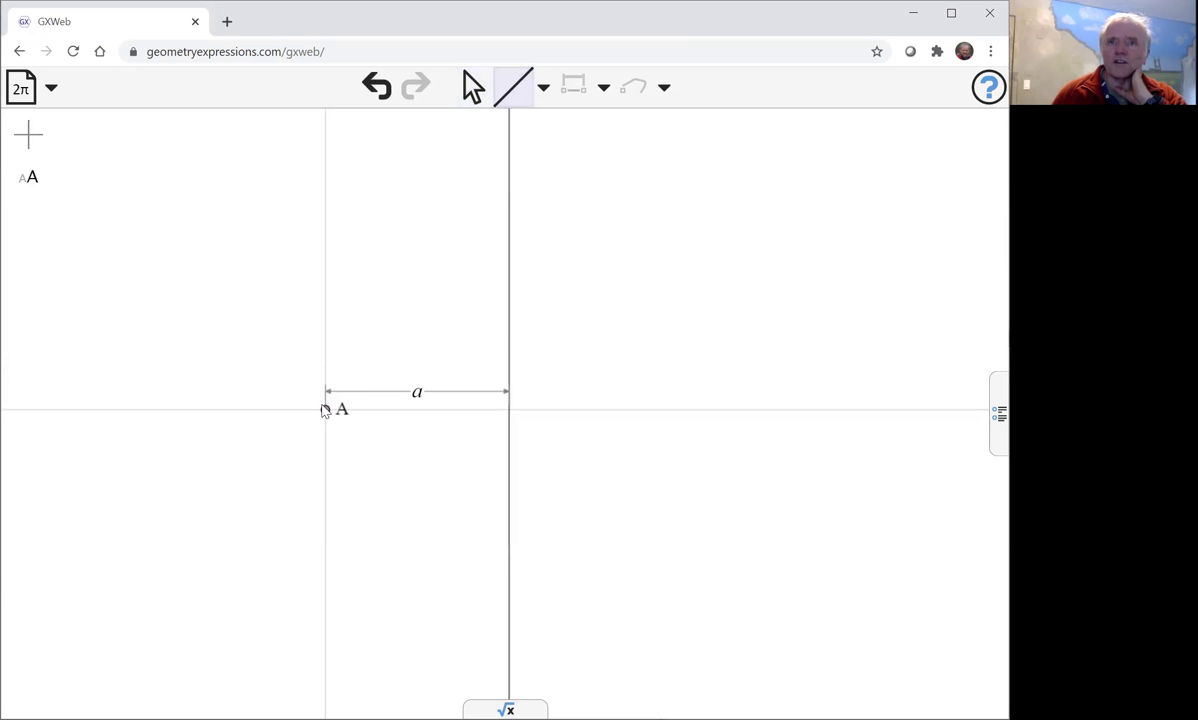
drag(324, 410, 620, 250)
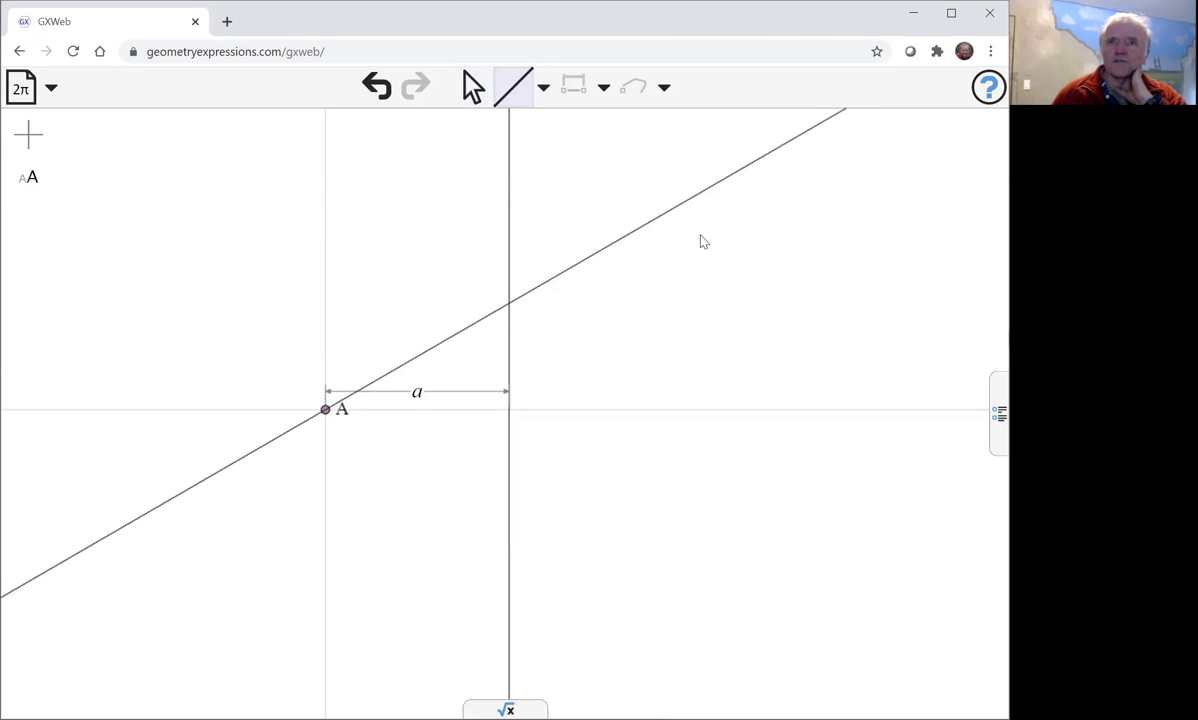
click(476, 88)
click(627, 238)
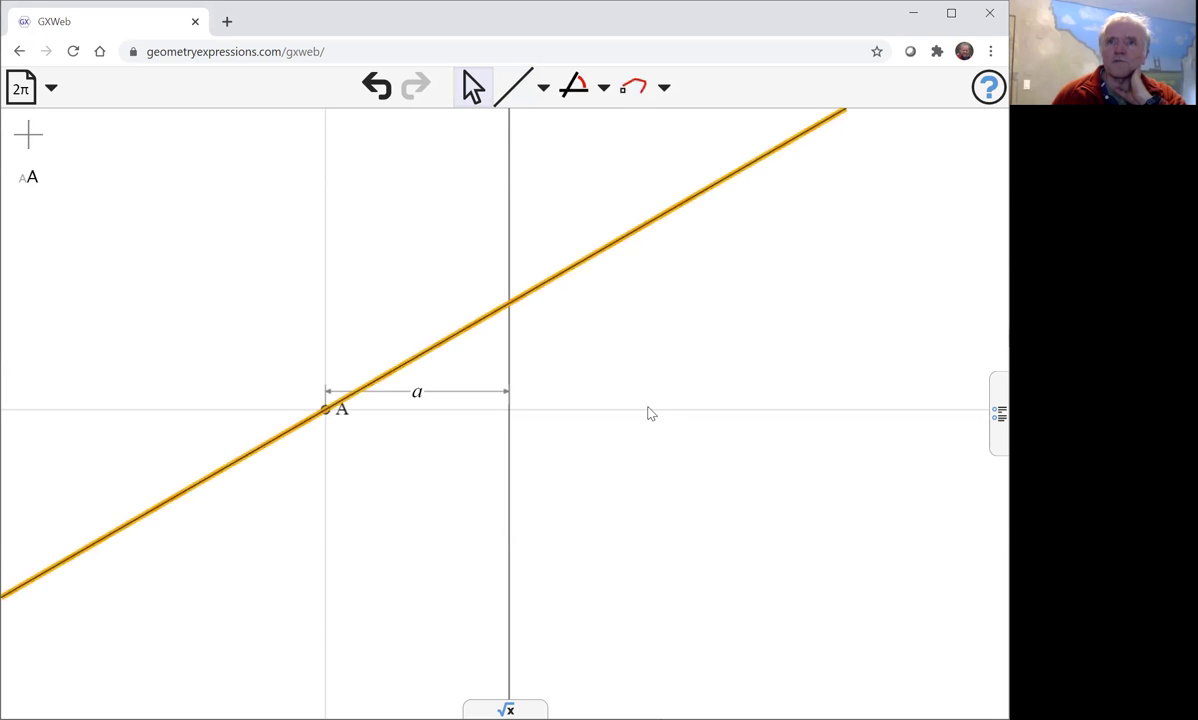
shift+click(727, 411)
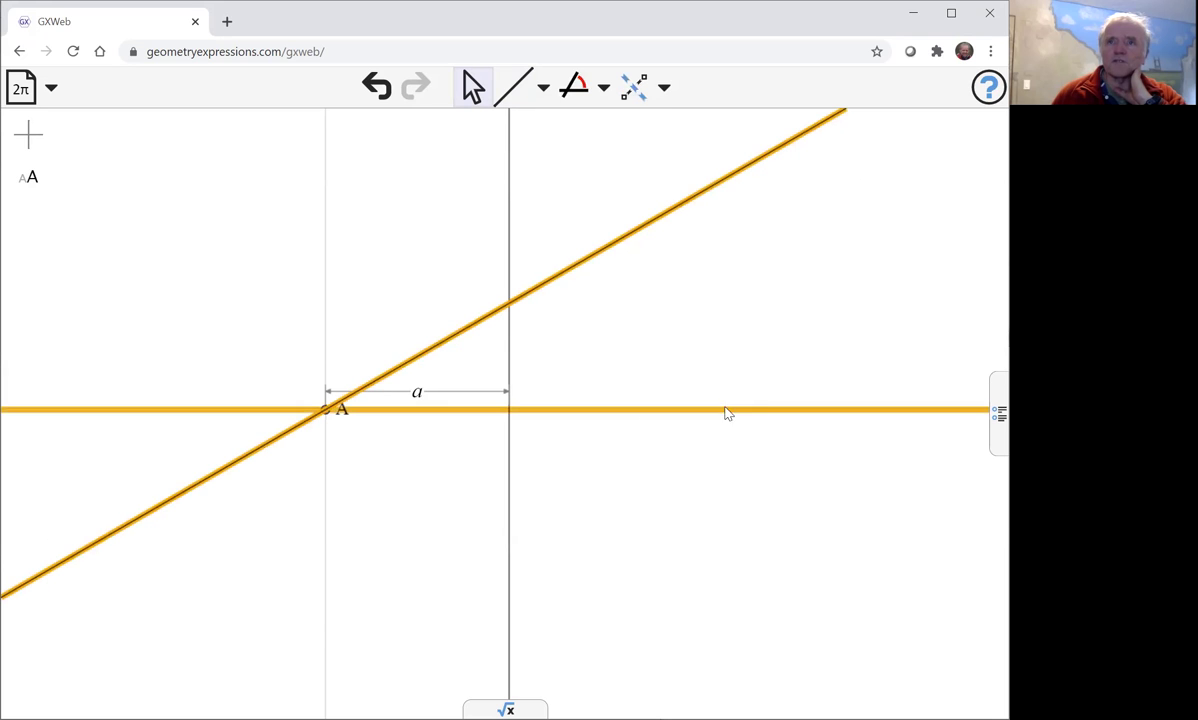
click(574, 87)
click(745, 257)
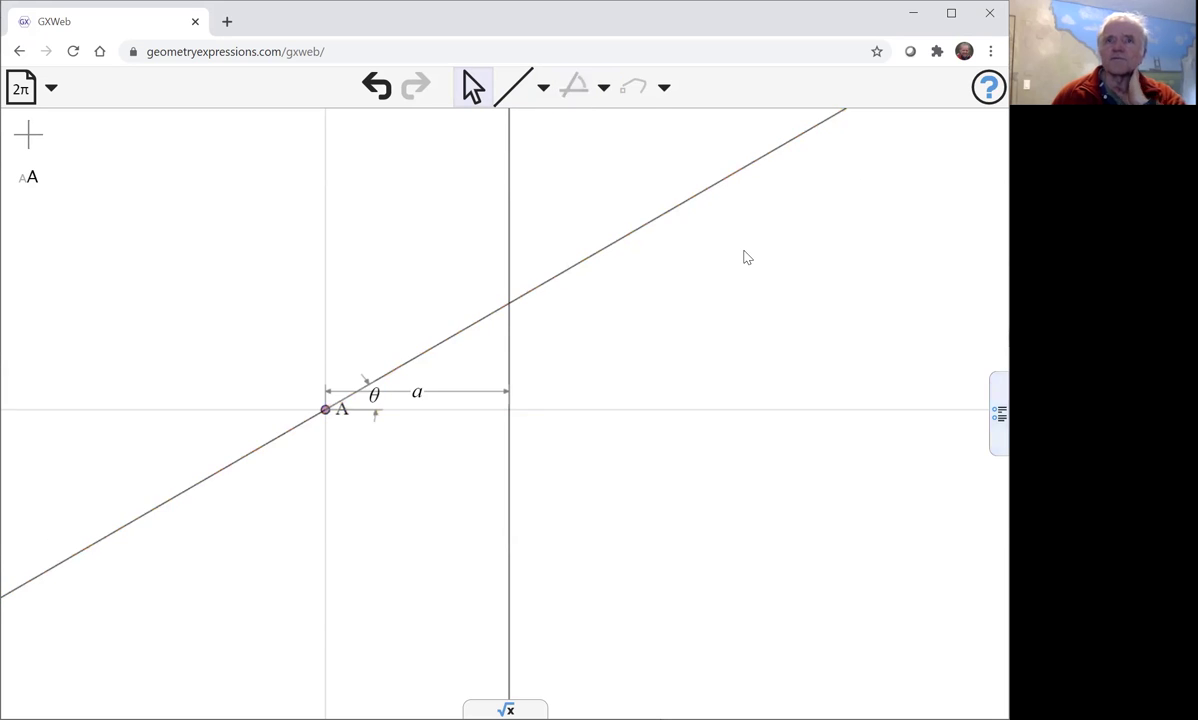
Place point B where the sloped line crosses the vertical line.
click(543, 87)
click(528, 133)
click(509, 304)
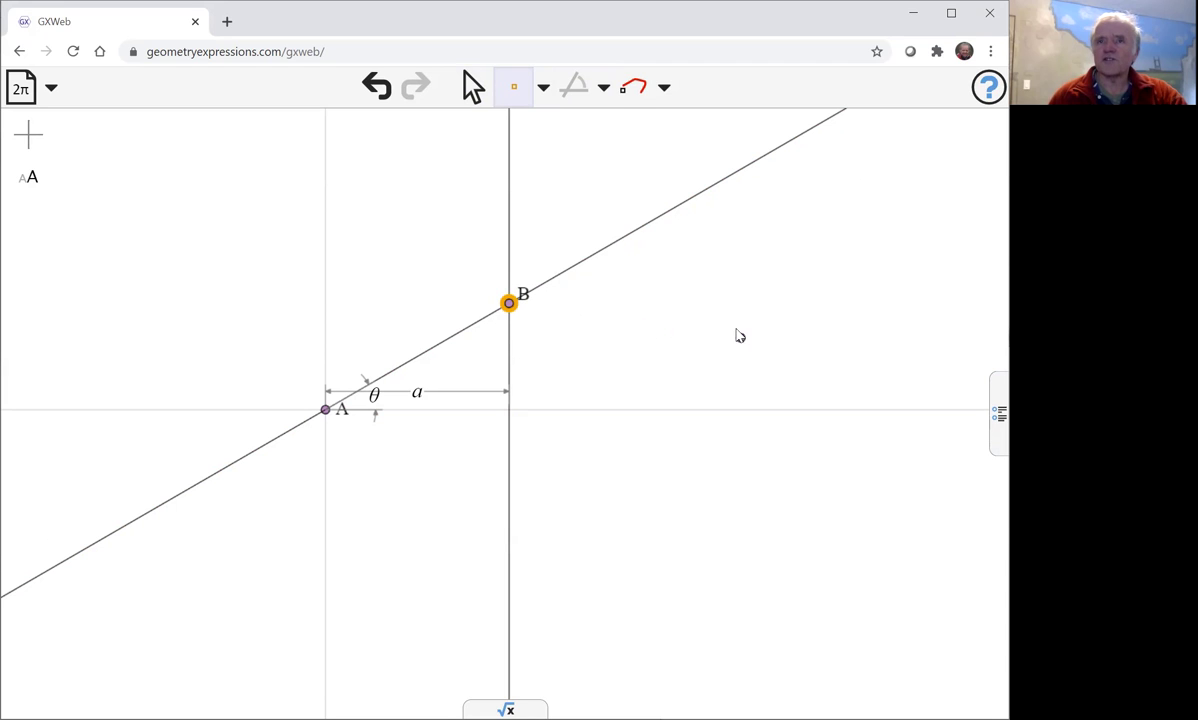
key(Escape)
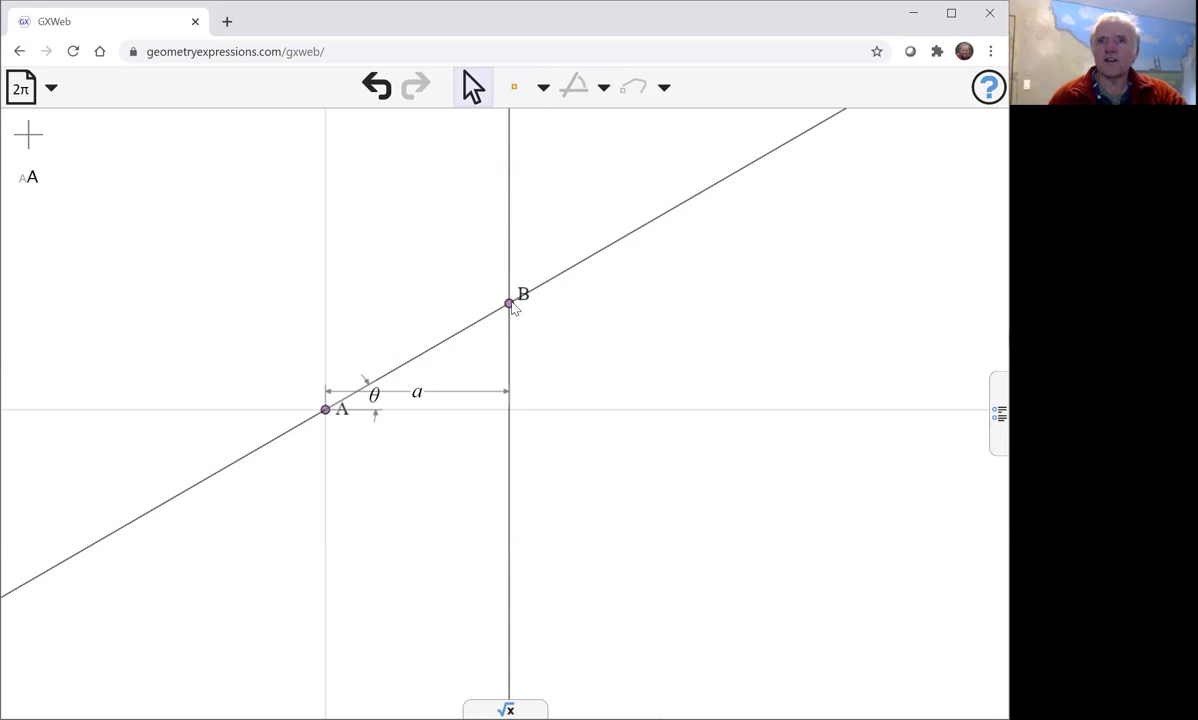
Construct the Perpendicular to line AB passing through point B, then clear the selection.
click(510, 304)
shift+click(568, 270)
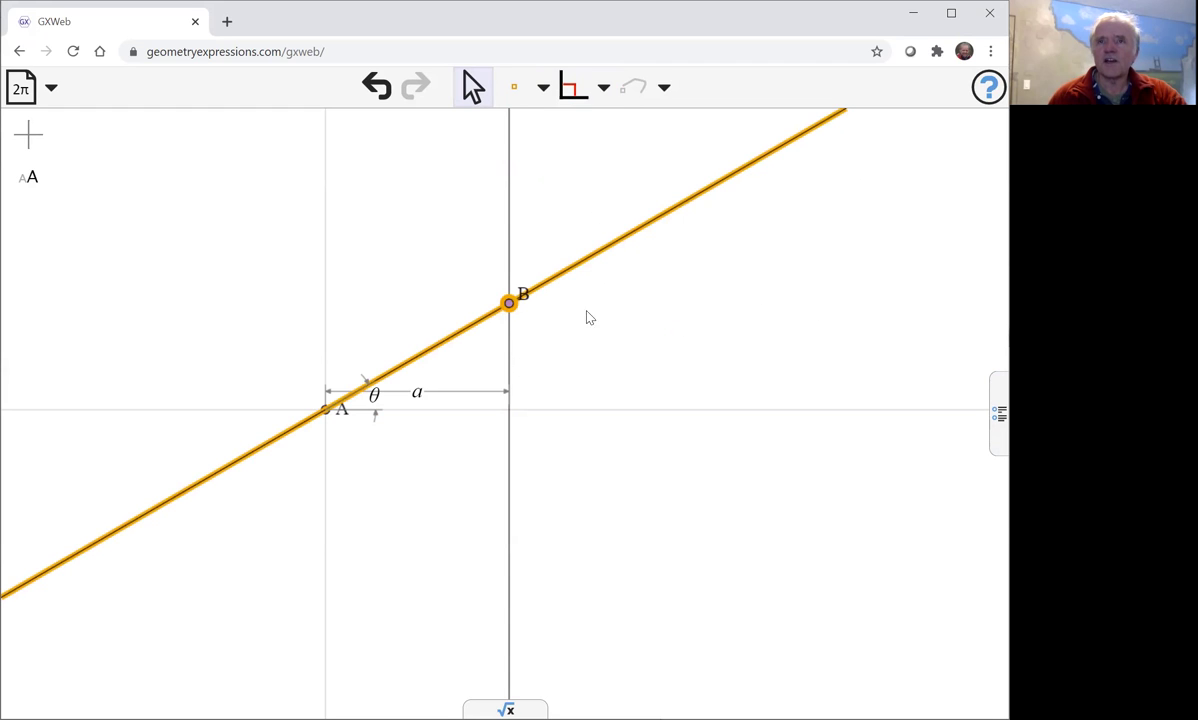
click(604, 90)
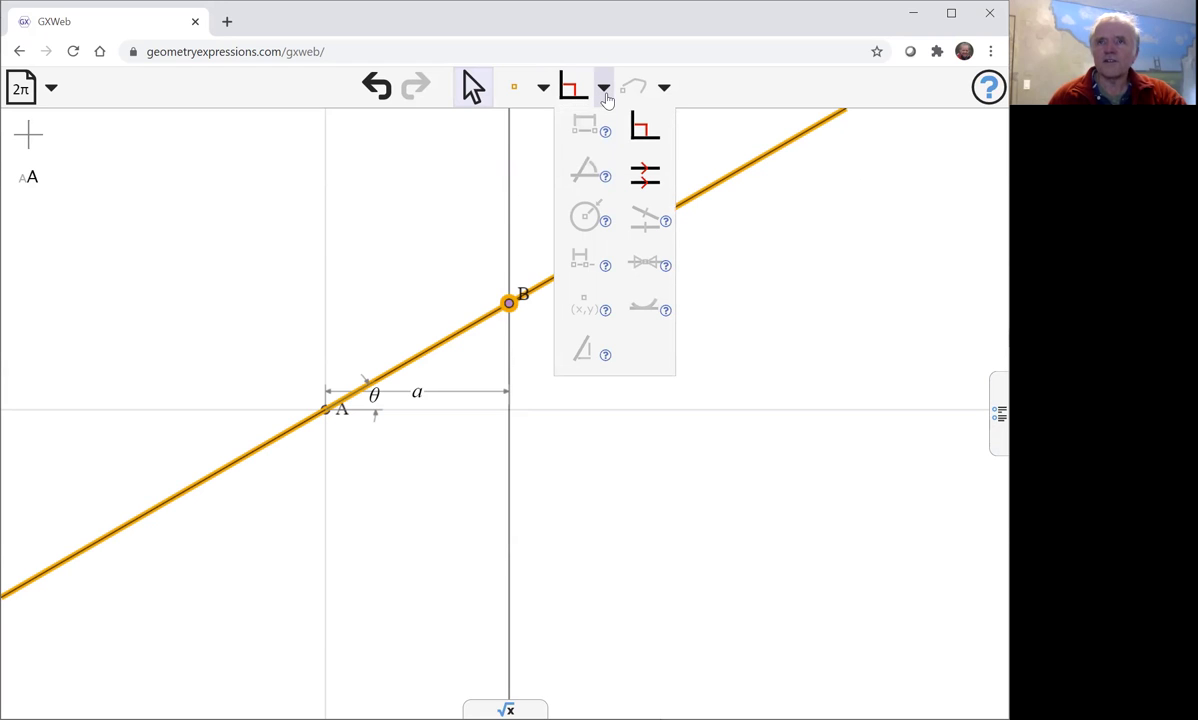
click(643, 126)
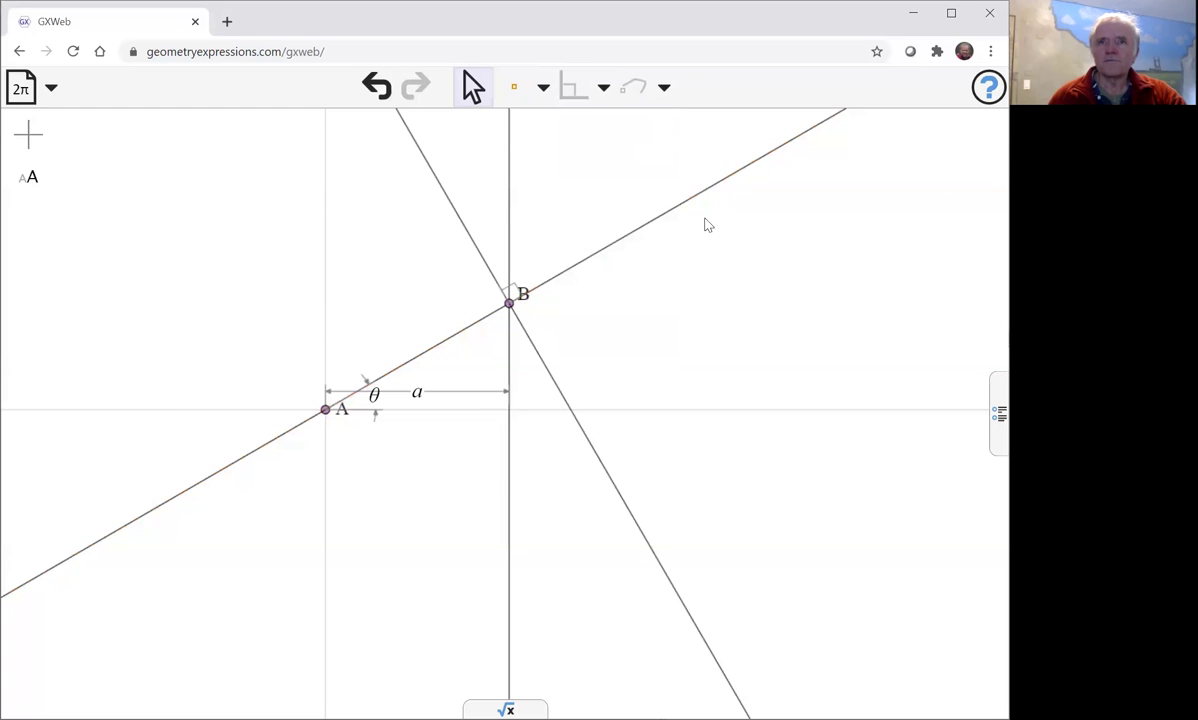
click(448, 203)
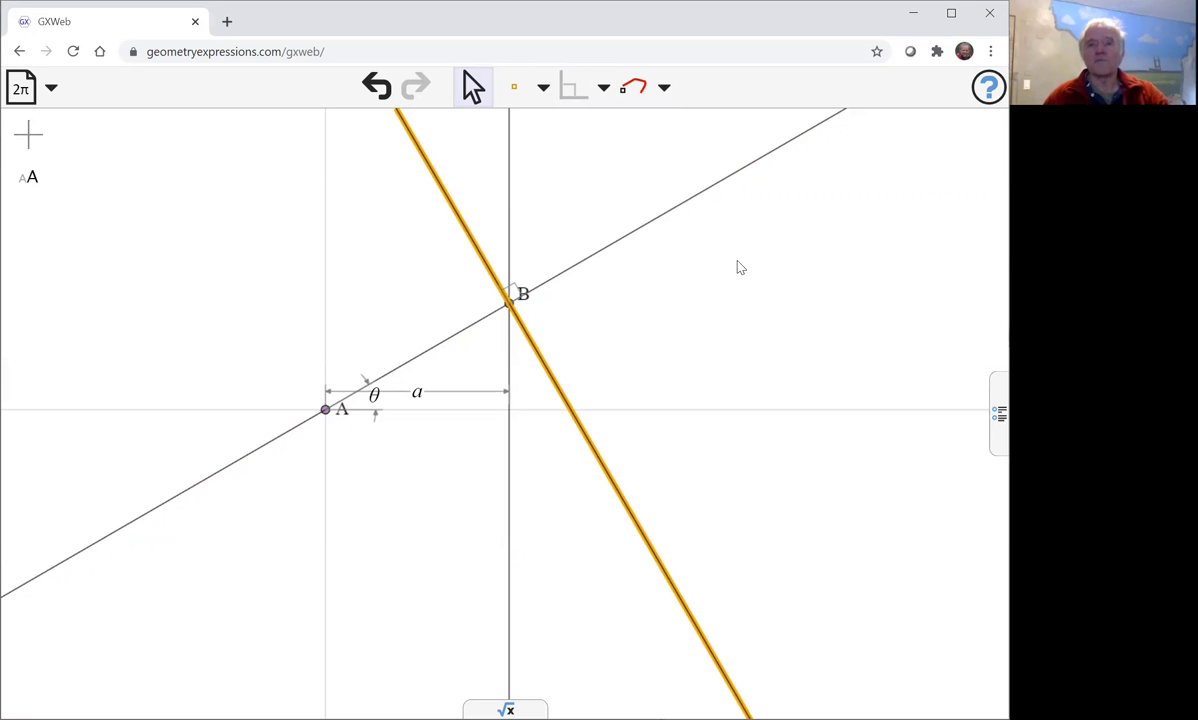
click(738, 265)
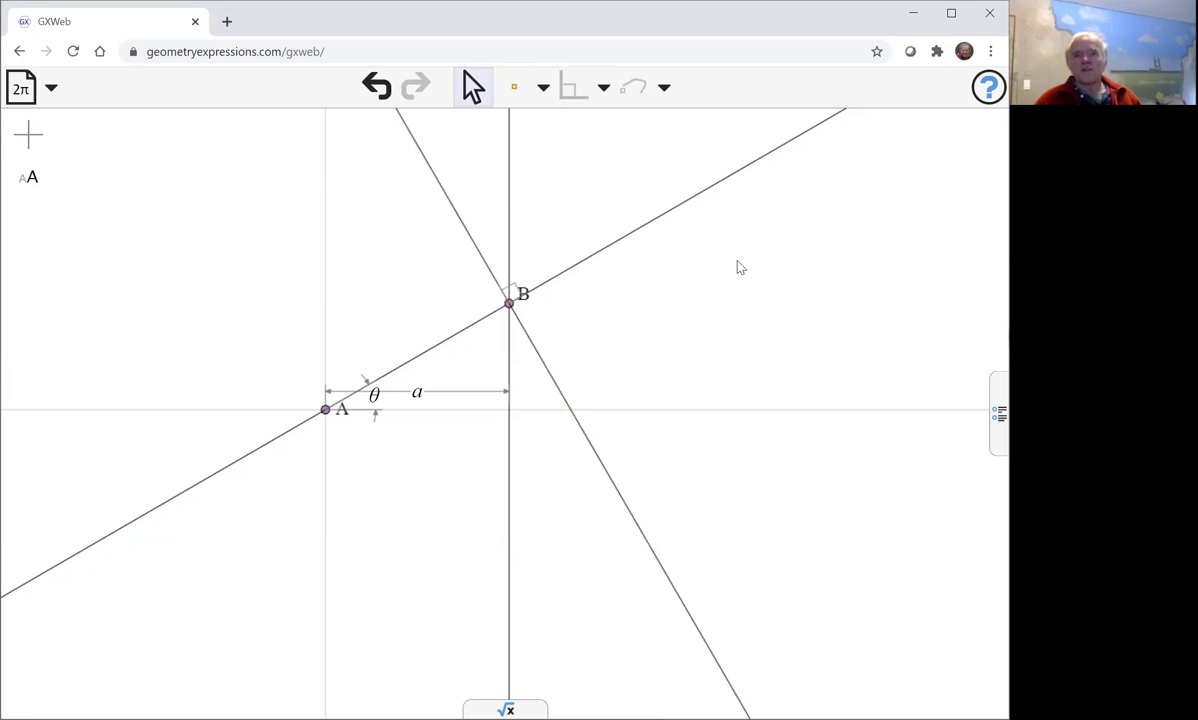
Trace the envelope of B's perpendicular as θ varies and zoom out to show the whole curve.
click(477, 248)
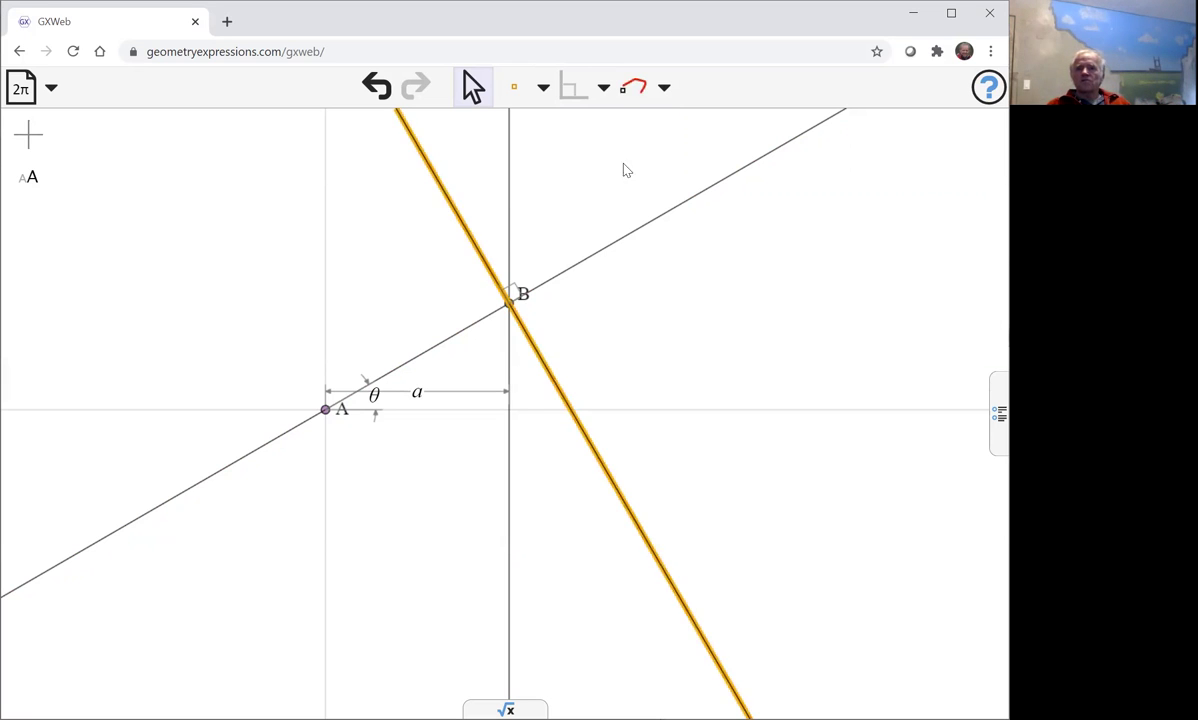
click(636, 88)
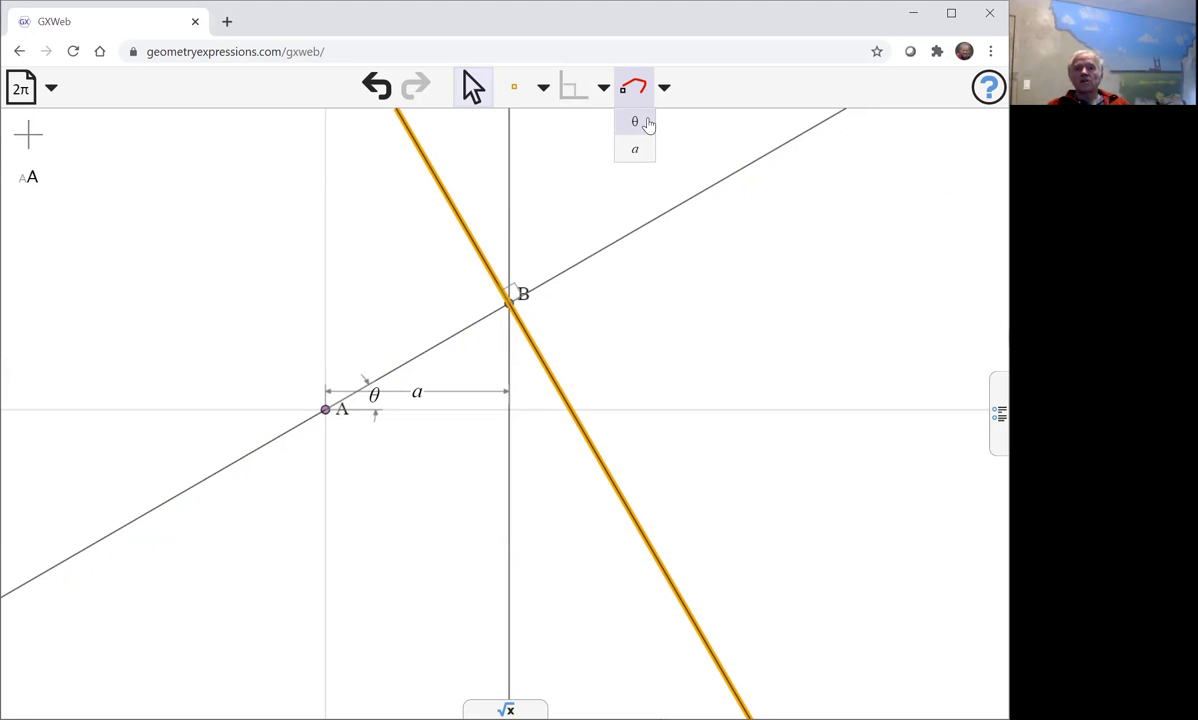
click(647, 122)
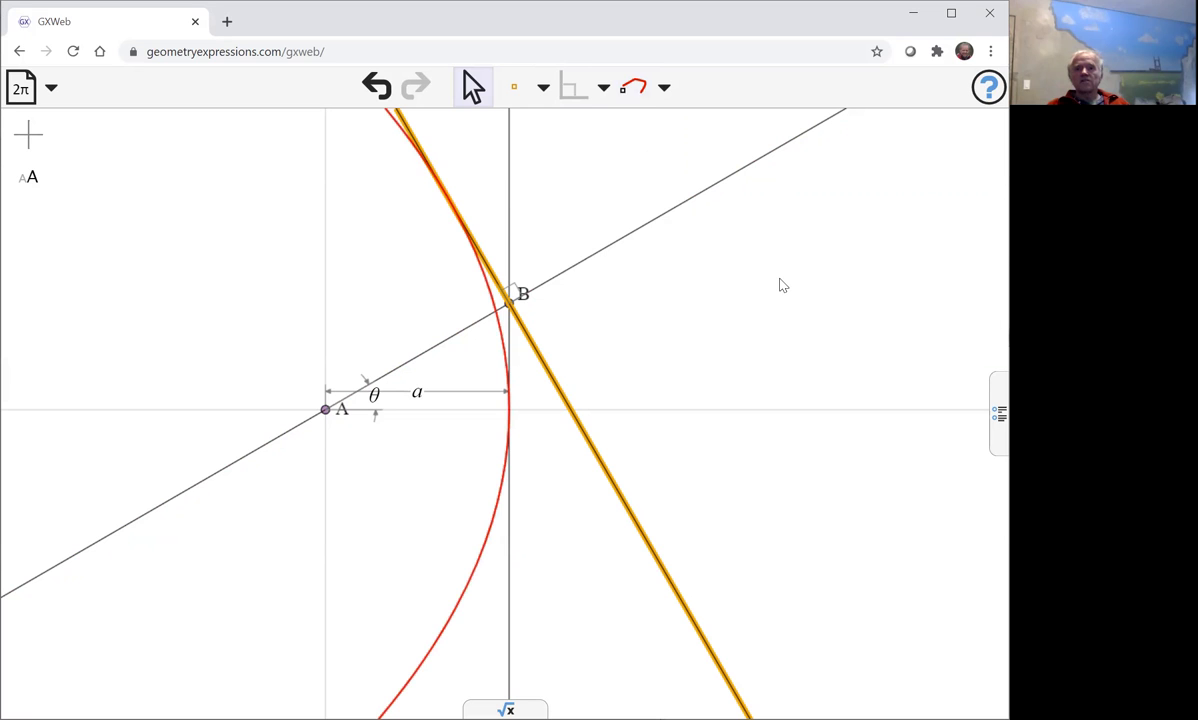
scroll(783, 318, down, 1)
scroll(783, 318, down, 1)
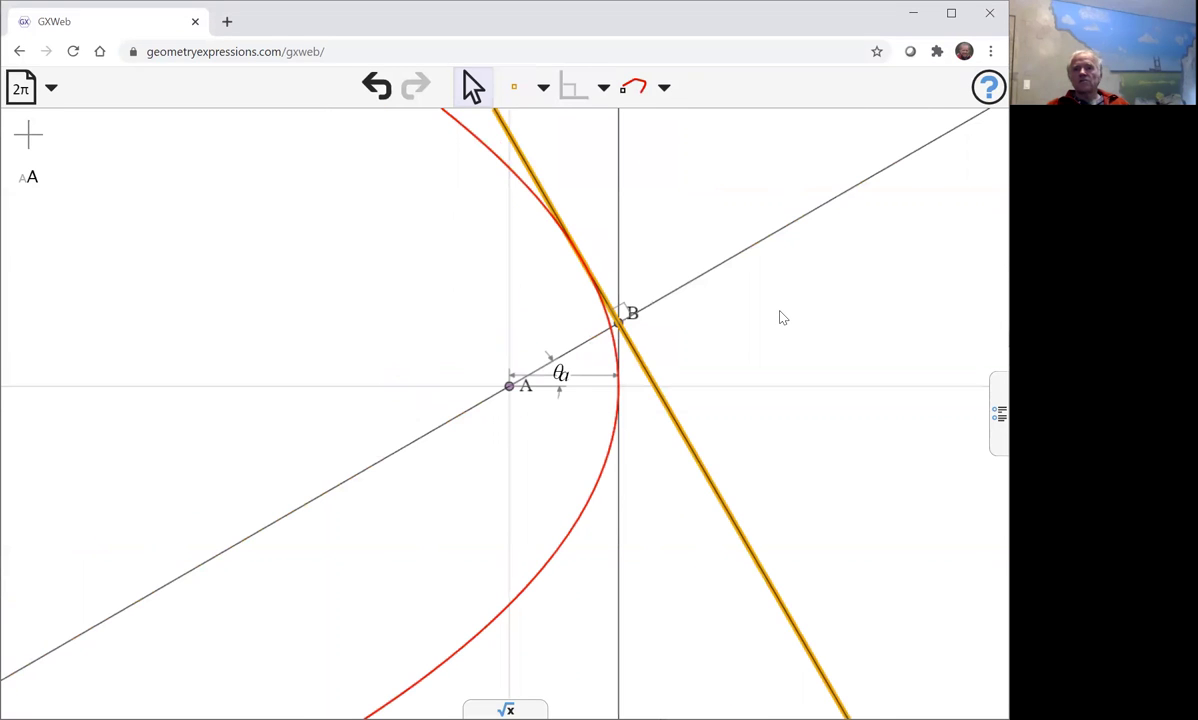
scroll(810, 331, down, 1)
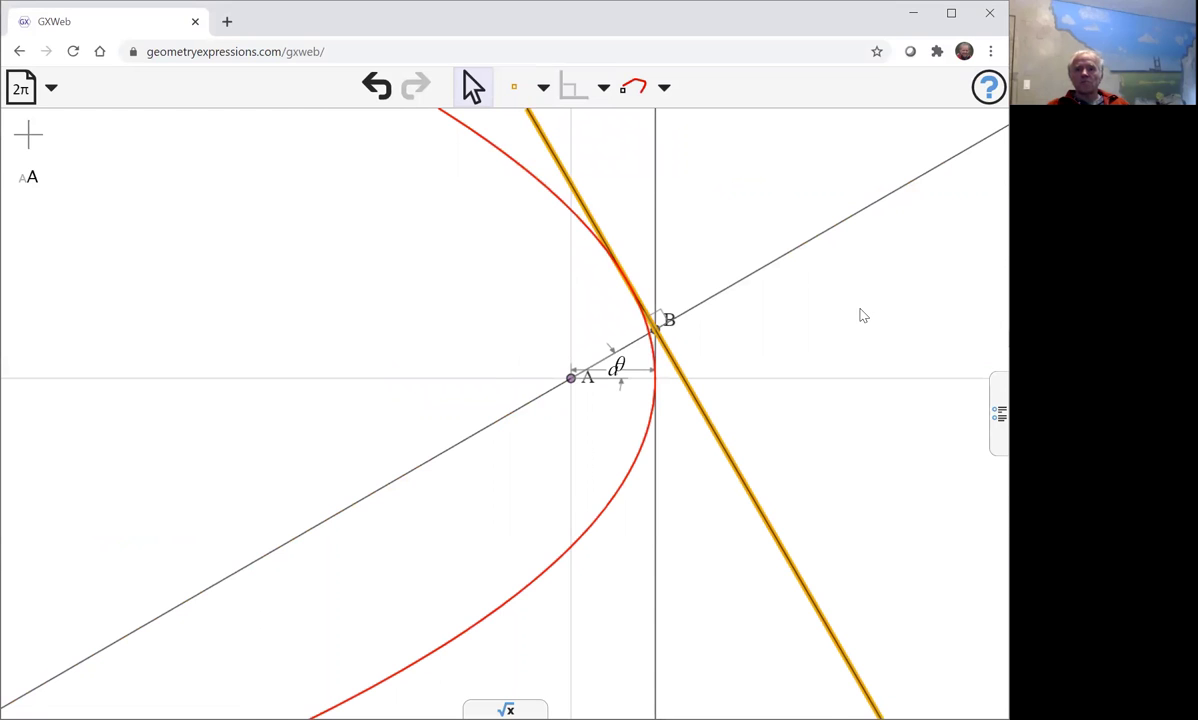
click(634, 543)
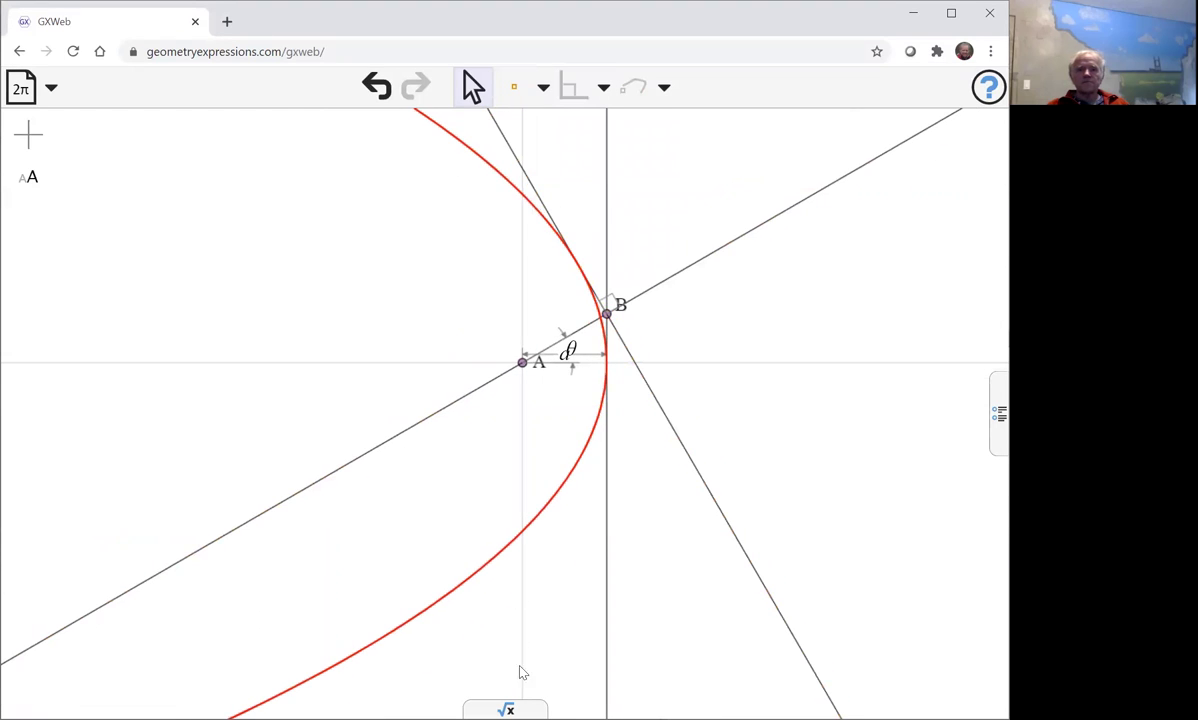
Evaluate equation(K0) for the red curve in the algebra panel, giving Y²+4·X·a−4·a²=0.
click(505, 709)
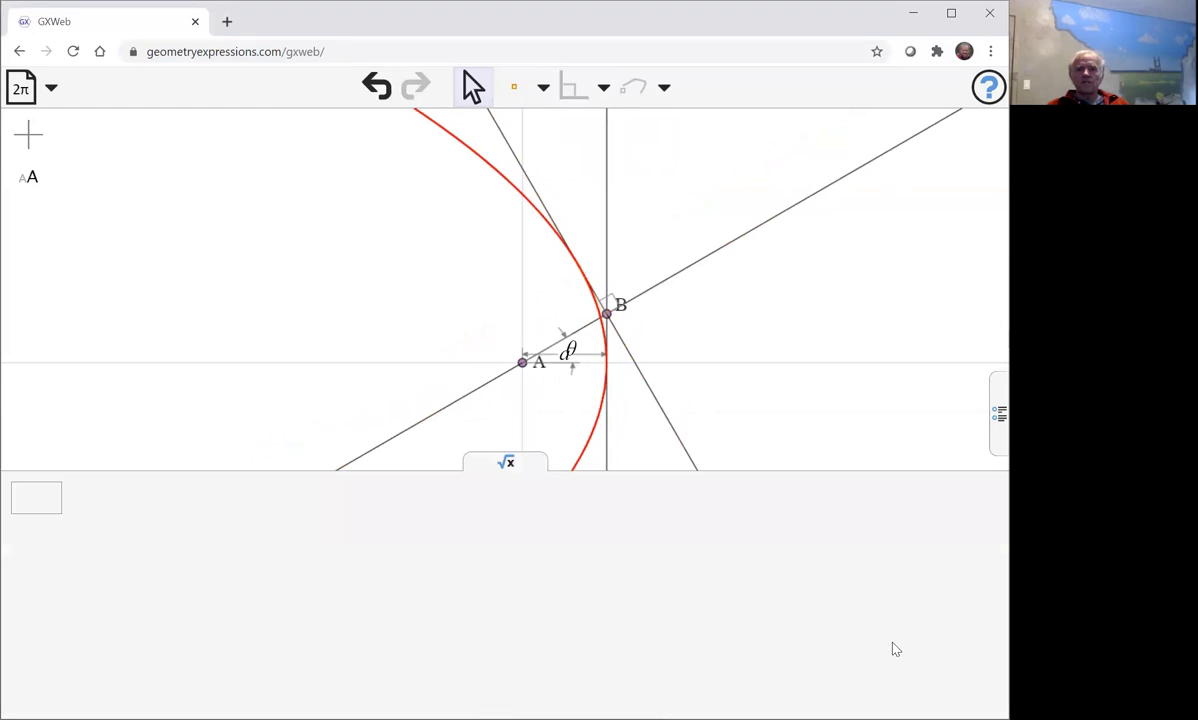
click(36, 495)
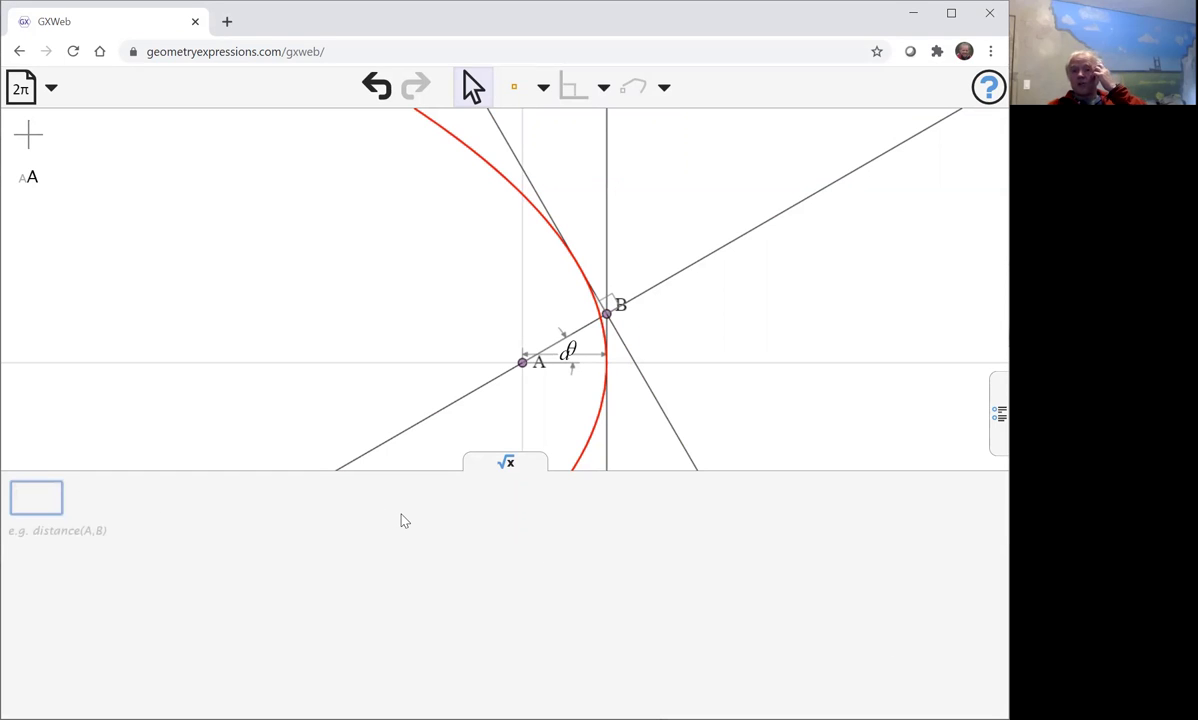
text(equat)
key(Tab)
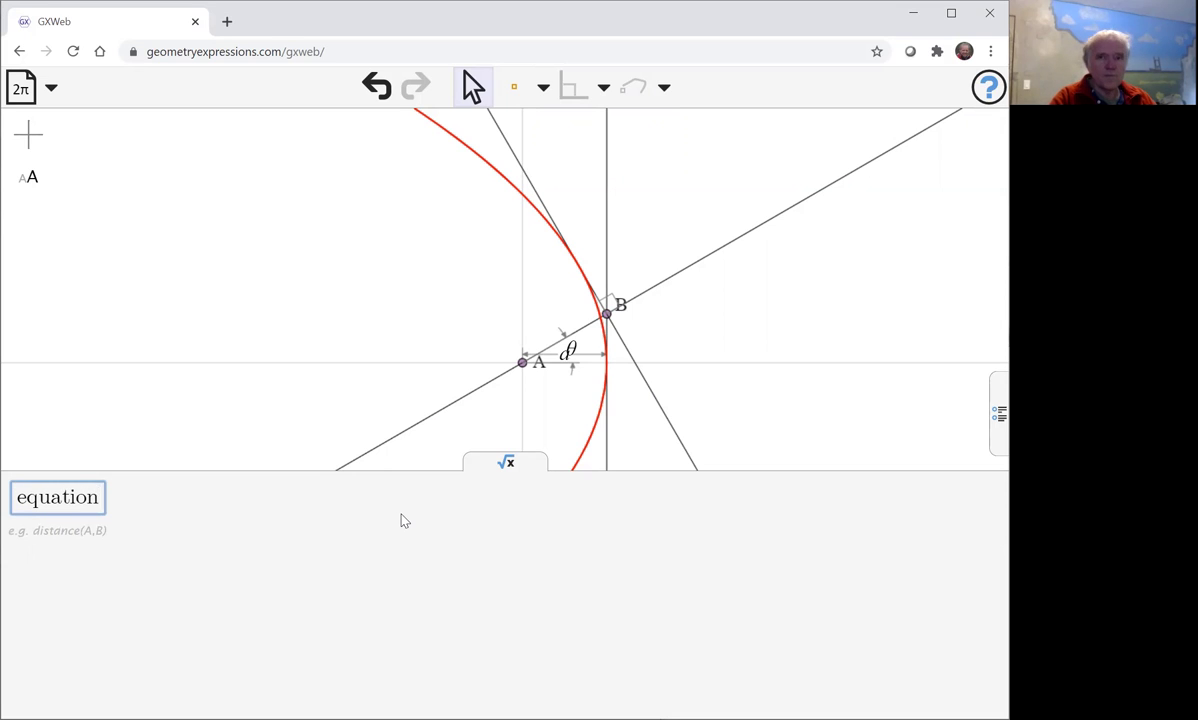
text(()
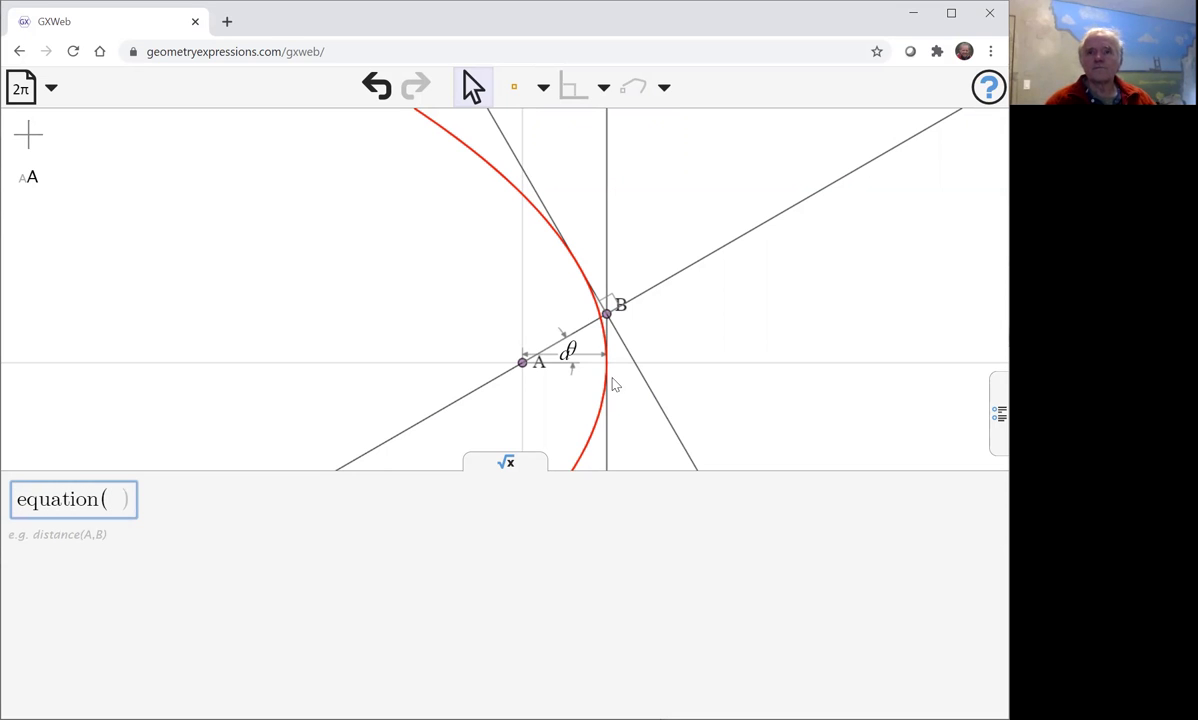
click(480, 161)
key(Return)
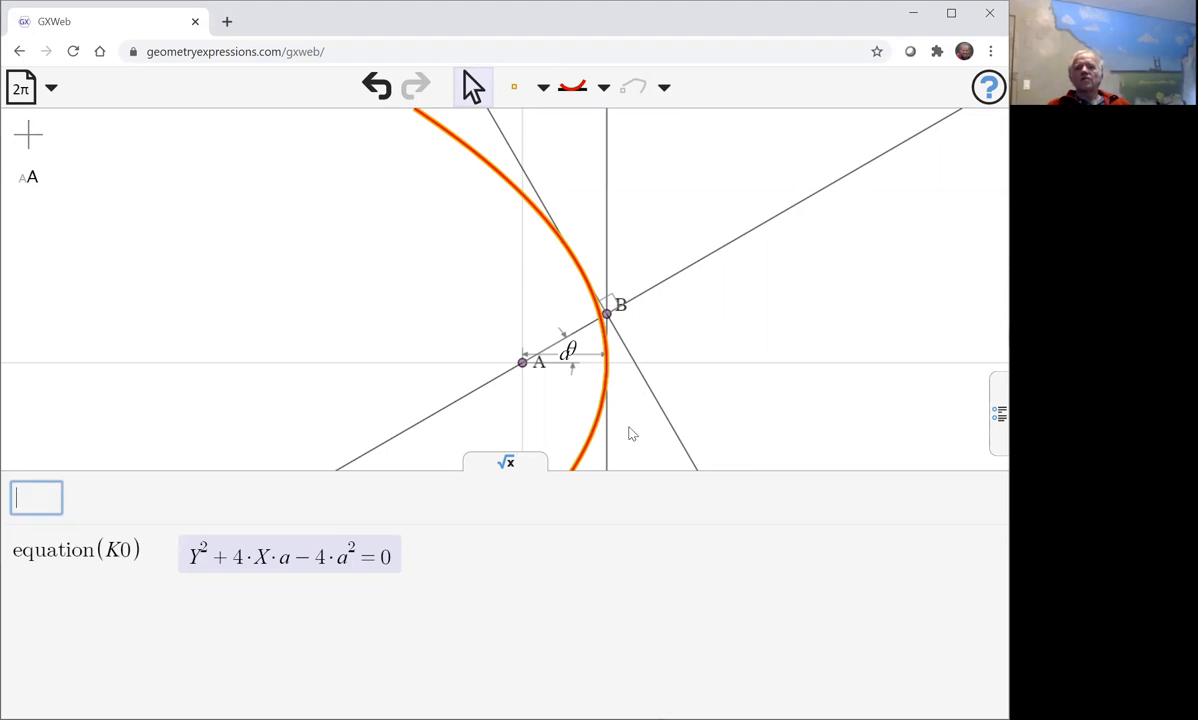
mouse_move(190, 570)
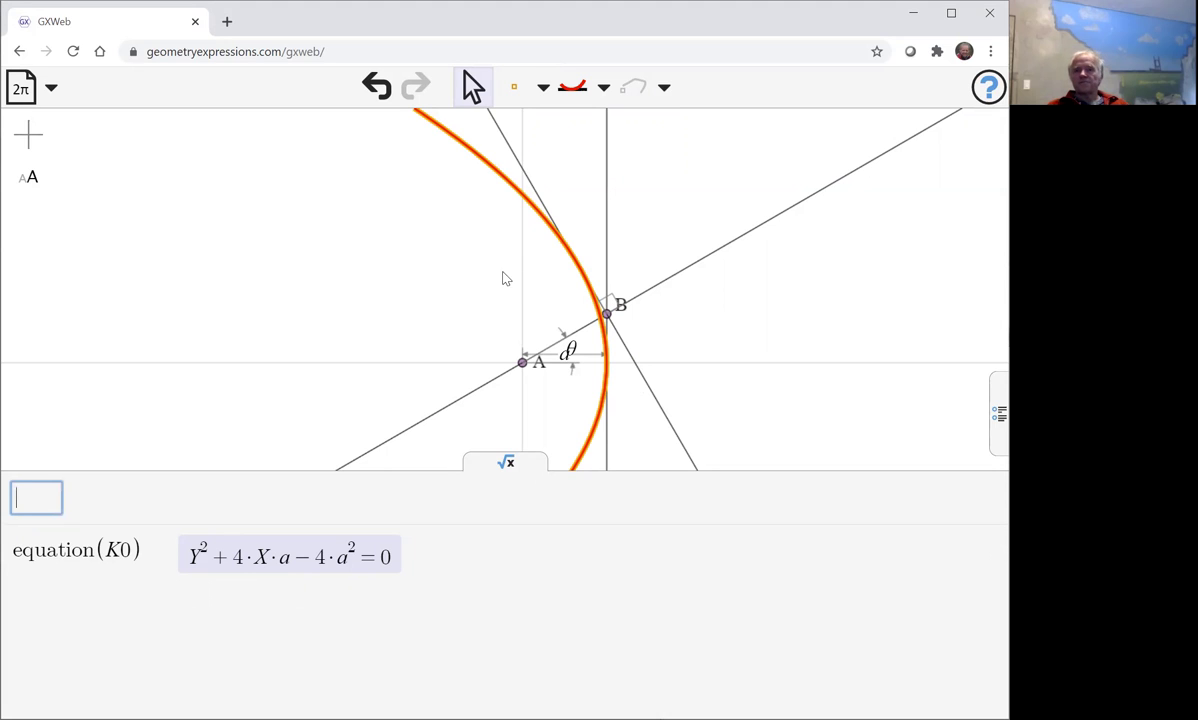
Draw a second vertical line right of the parabola, undoing a stray shallow line.
click(462, 276)
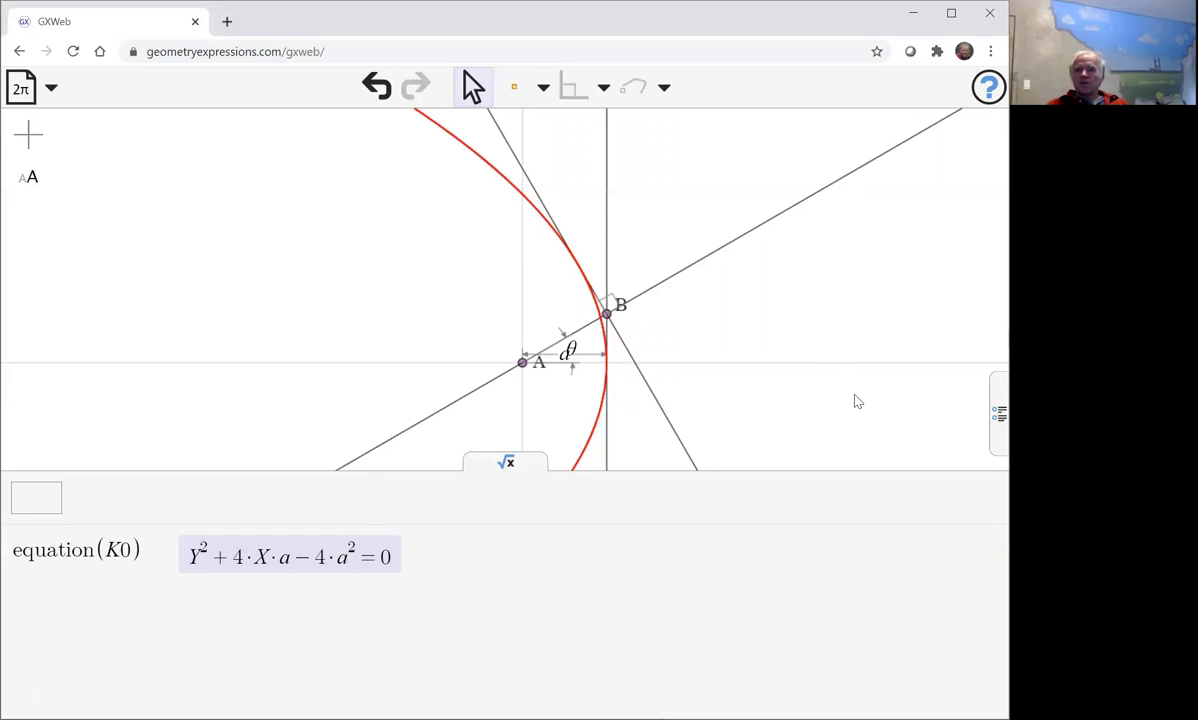
drag(837, 372, 799, 318)
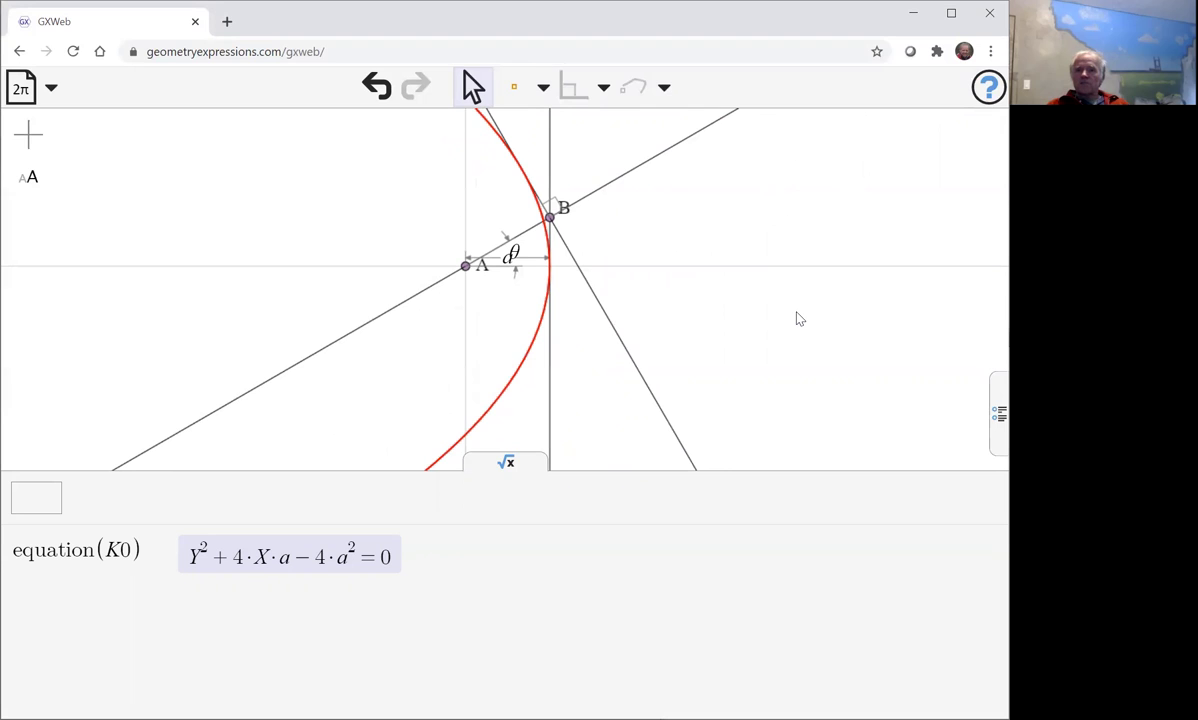
click(543, 88)
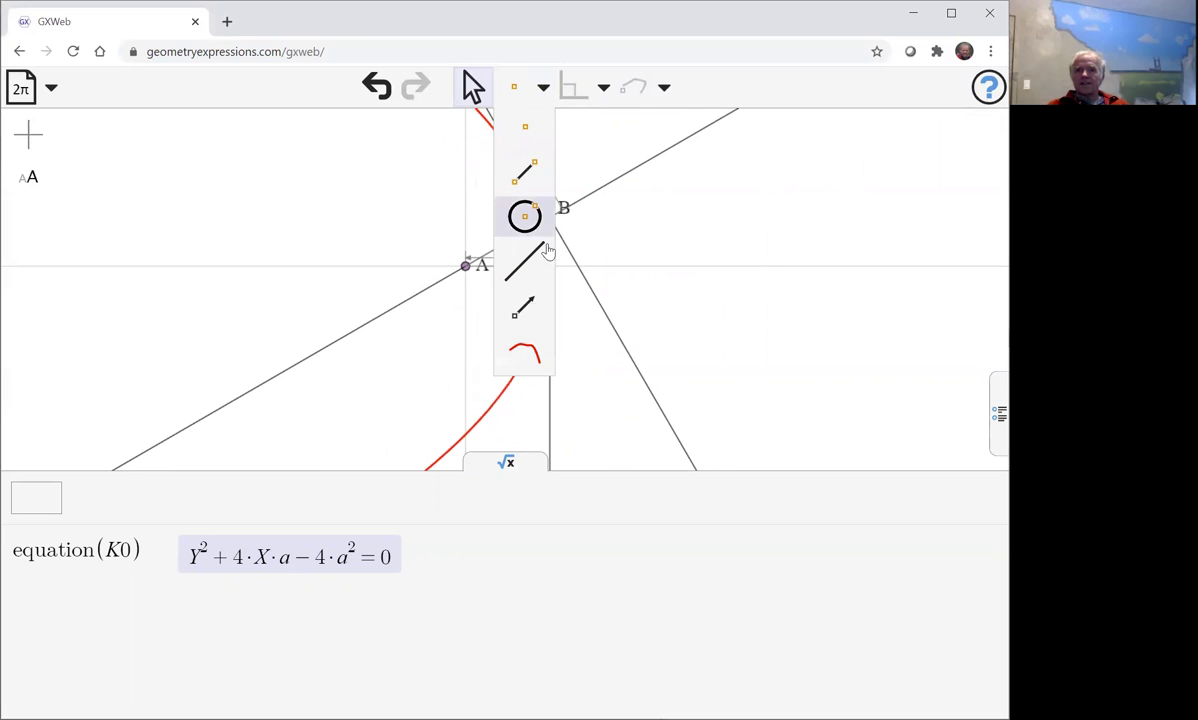
click(524, 262)
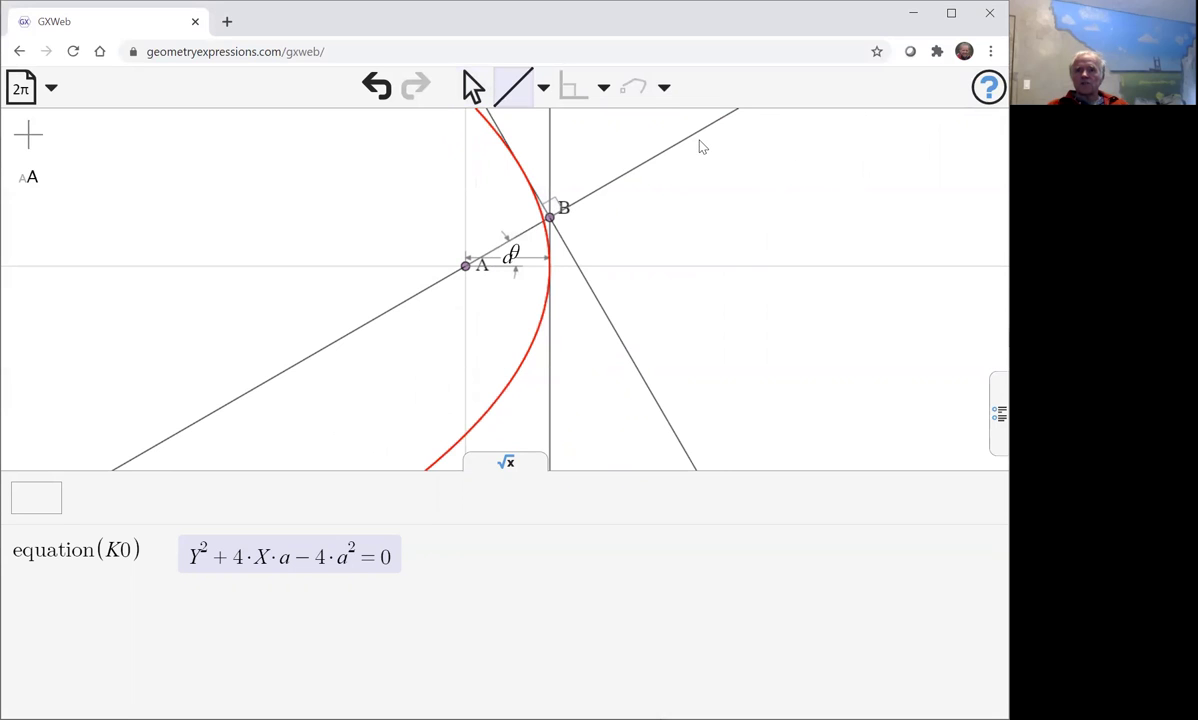
drag(703, 147, 707, 364)
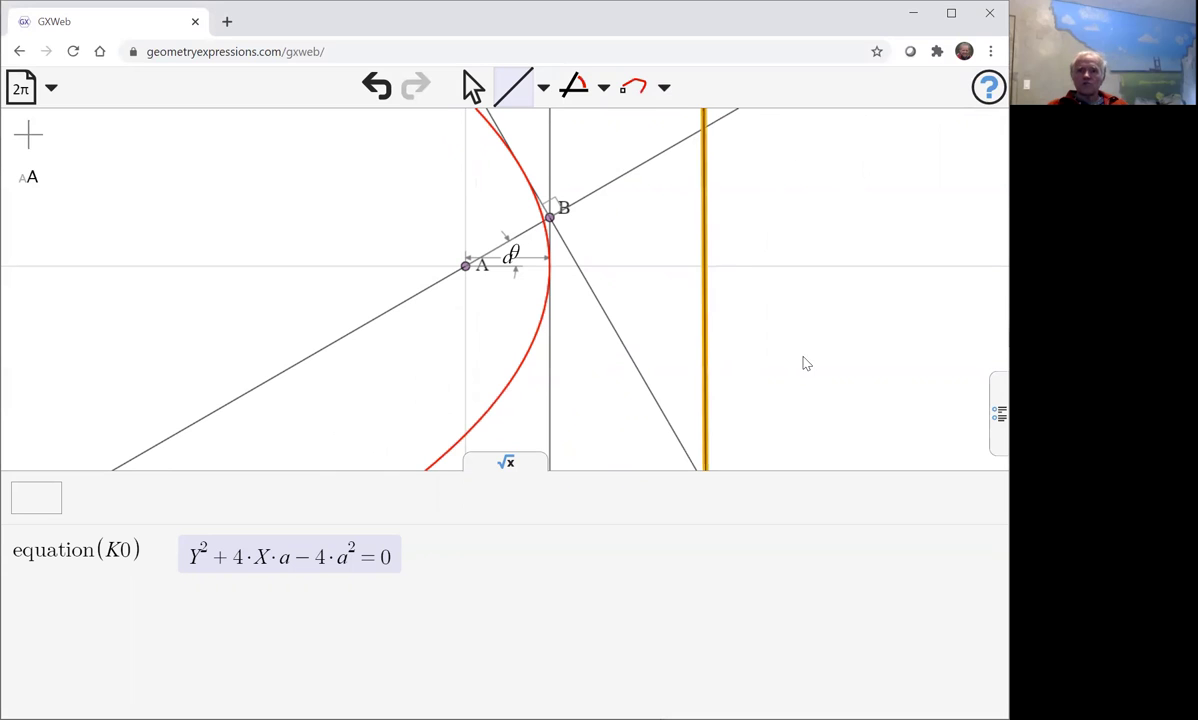
mouse_move(850, 338)
mouse_down()
mouse_move(897, 351)
mouse_move(884, 337)
mouse_up()
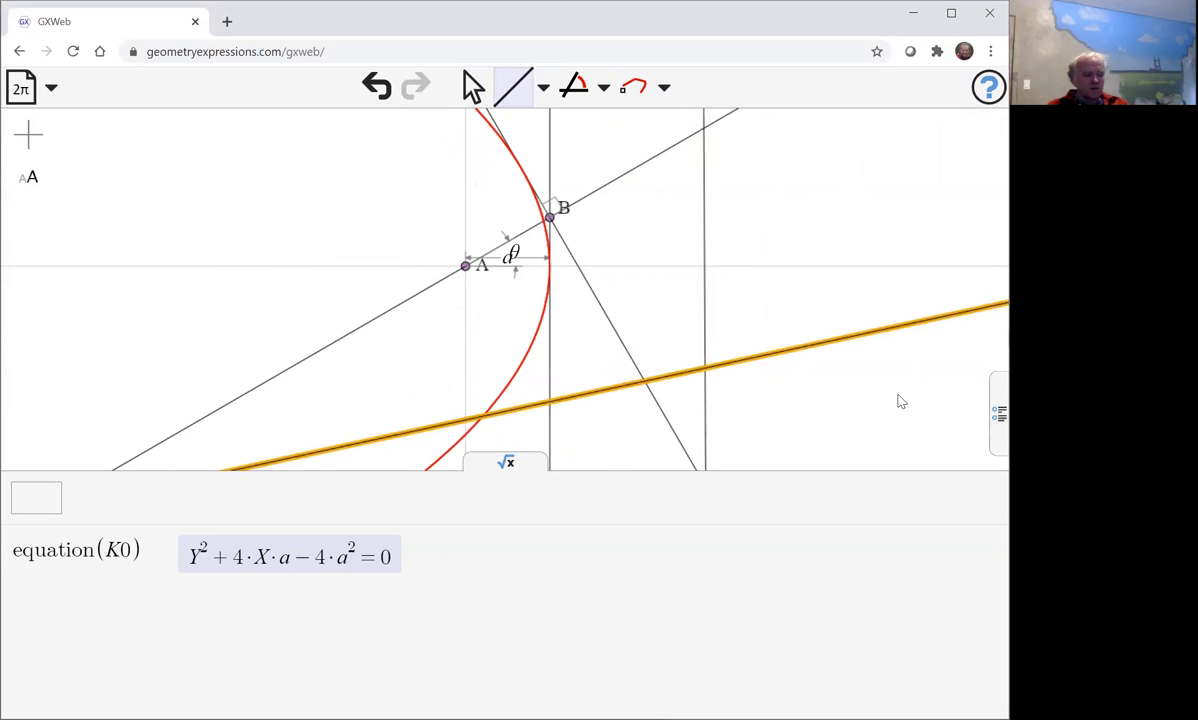
click(379, 88)
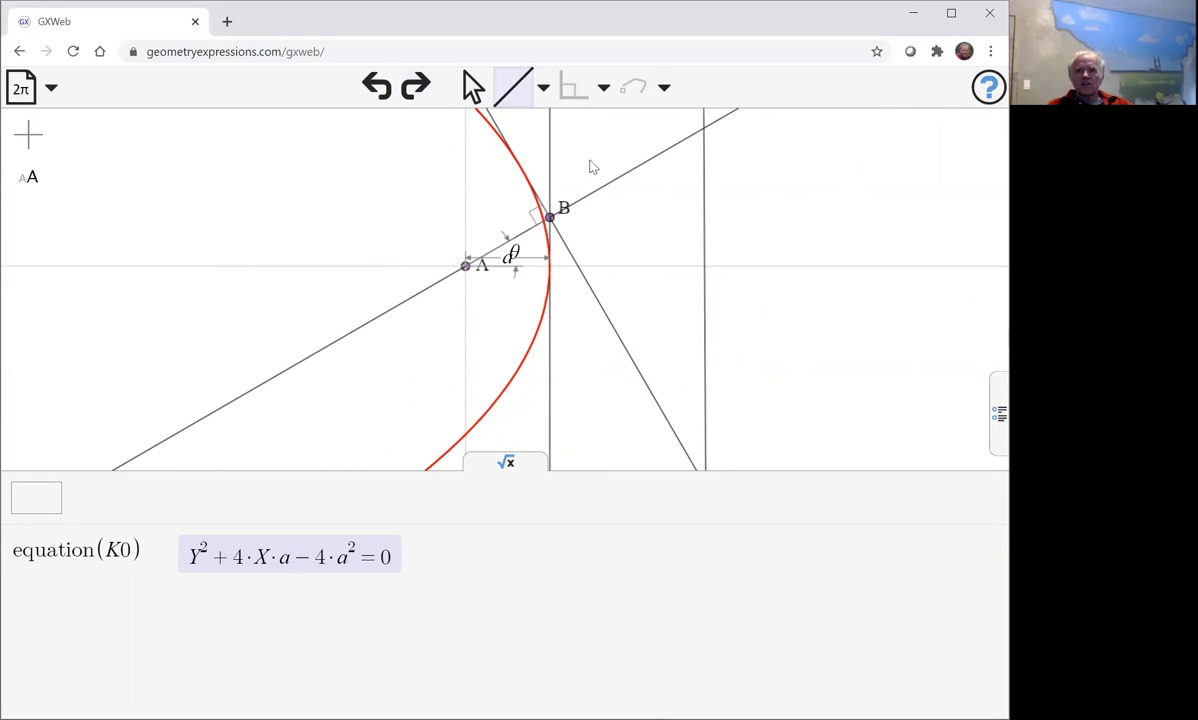
Constrain the new vertical line to distance b from the vertical line through A.
click(472, 90)
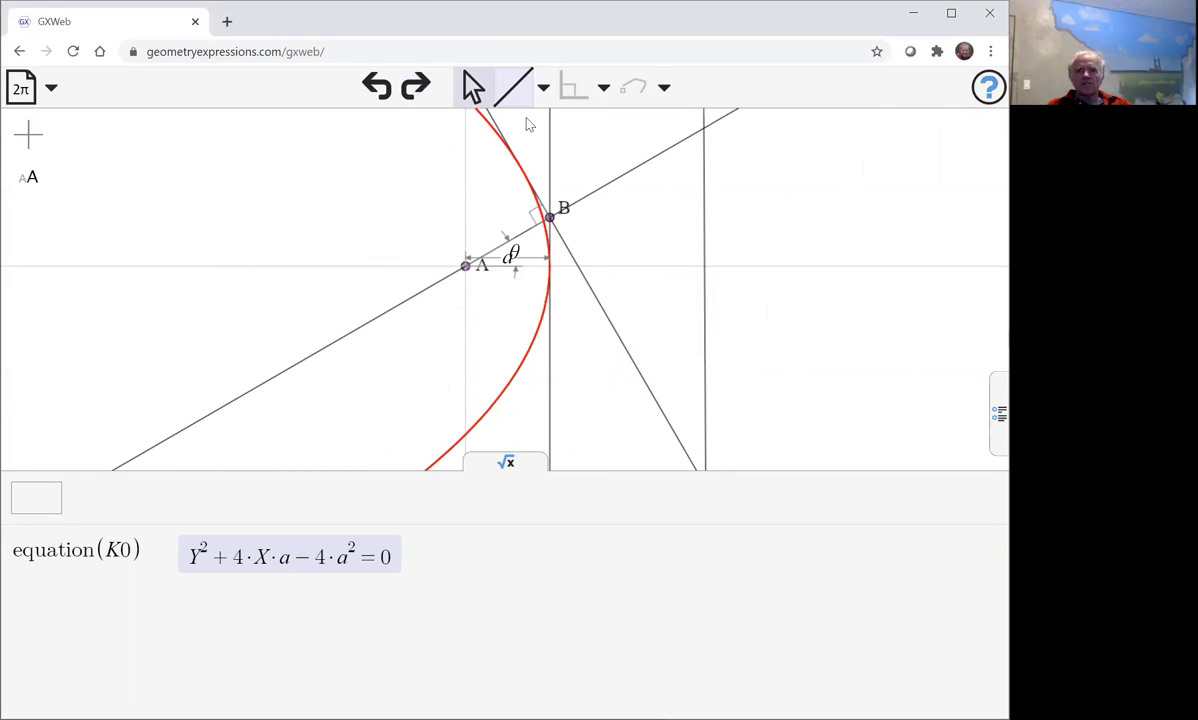
click(705, 217)
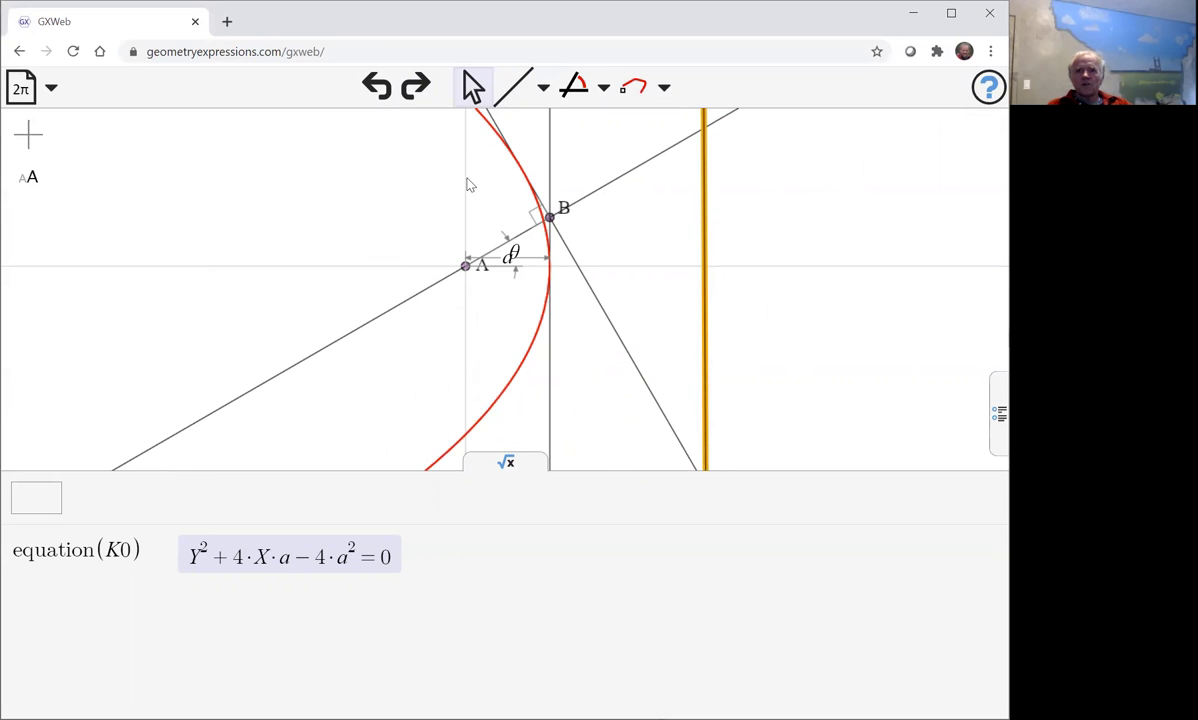
click(467, 187)
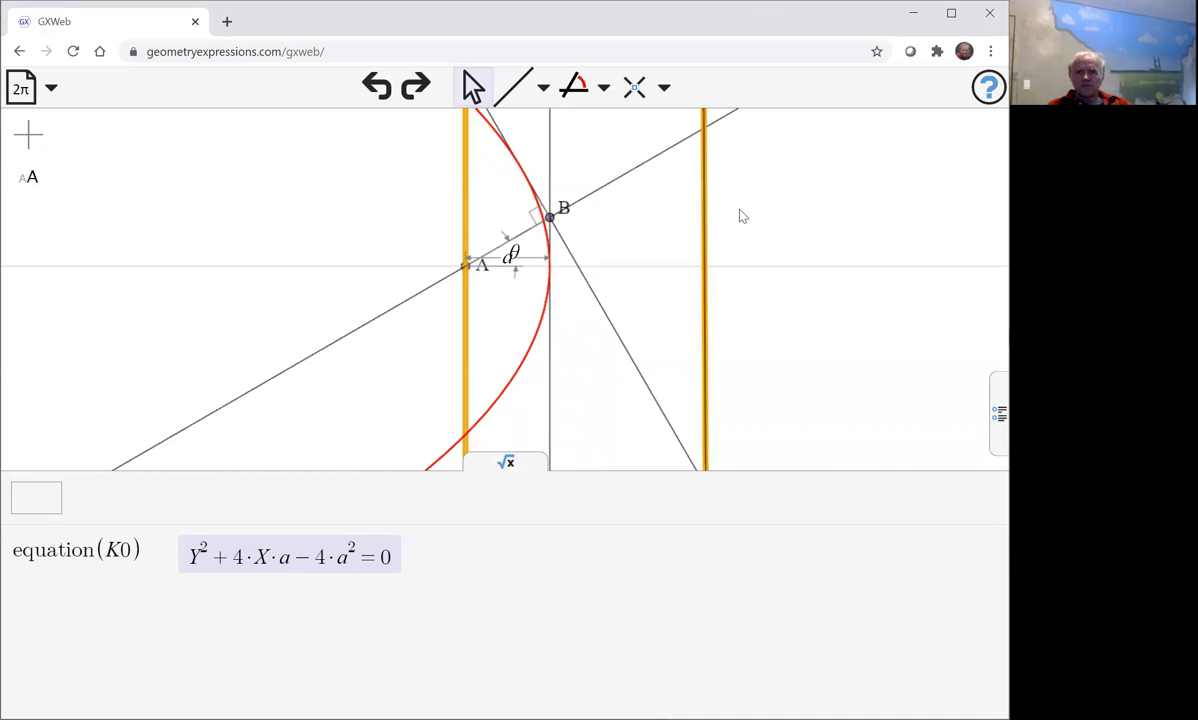
click(604, 87)
click(584, 124)
click(884, 326)
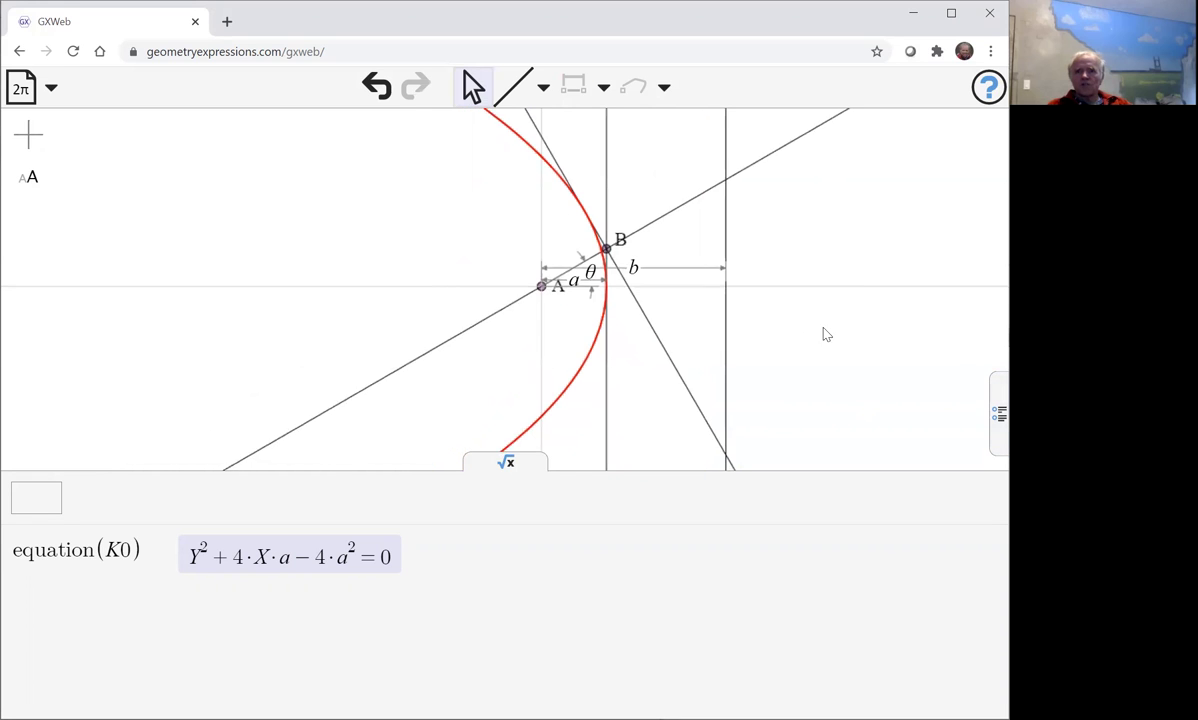
Place point C where the slanted line meets the right vertical line.
click(508, 465)
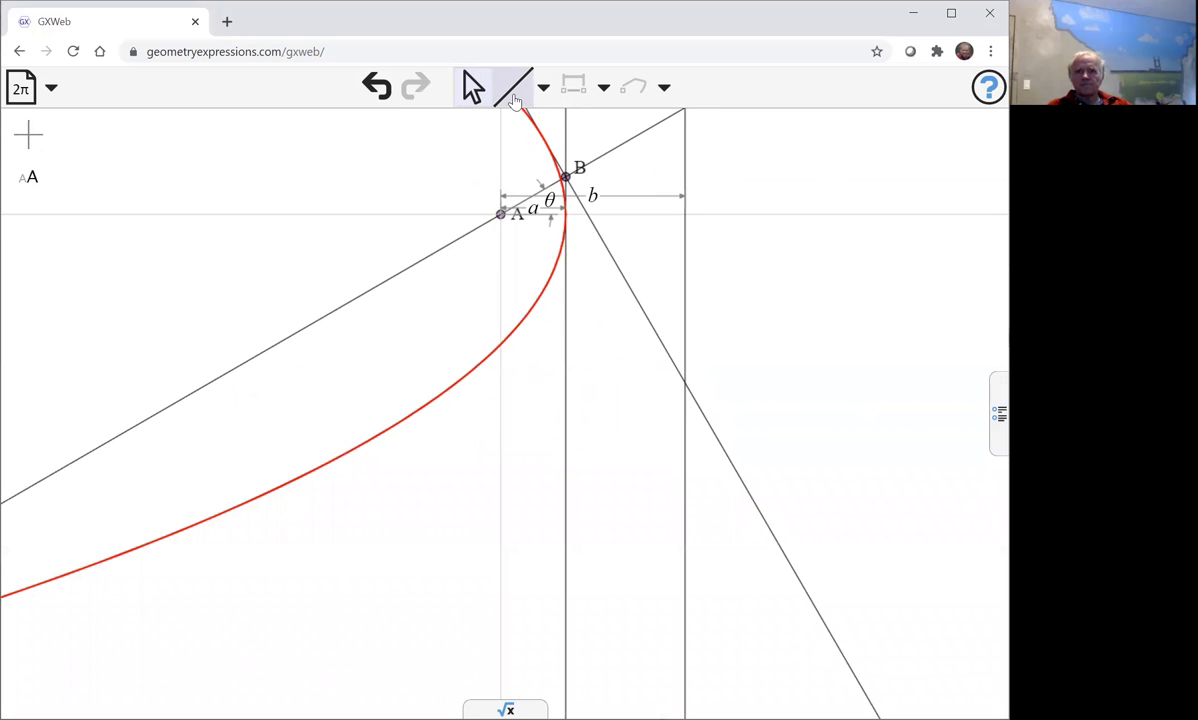
click(543, 87)
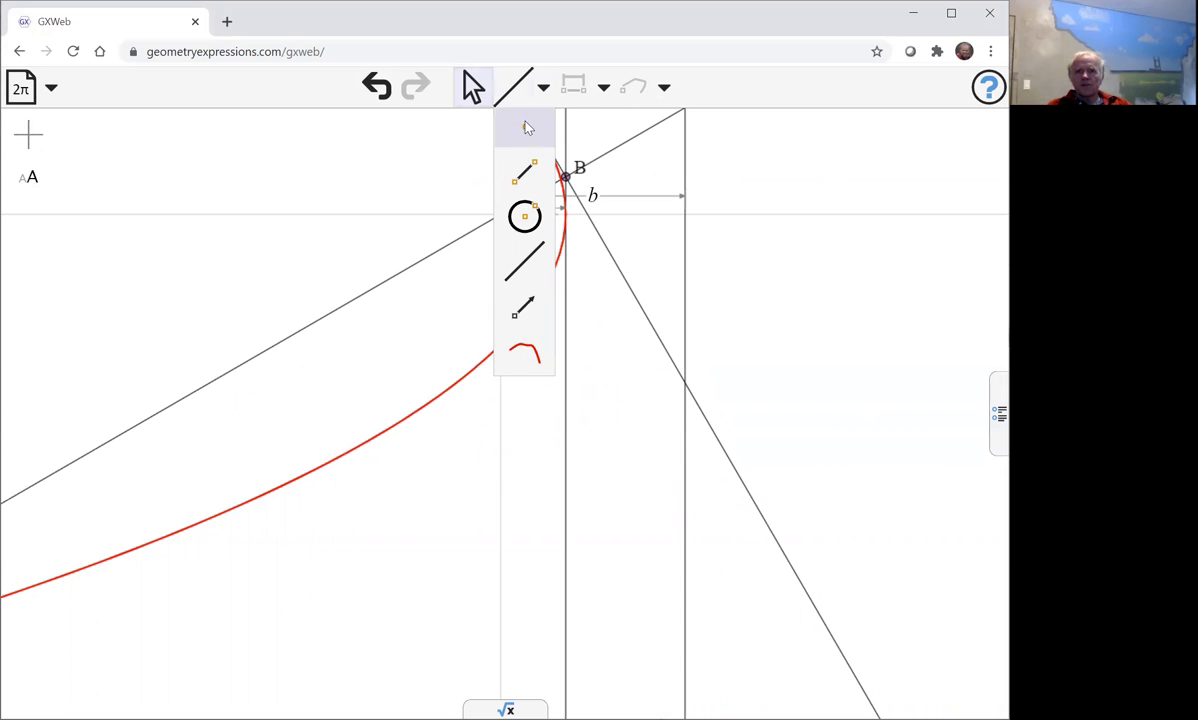
click(528, 127)
click(604, 243)
drag(604, 243, 685, 383)
click(686, 385)
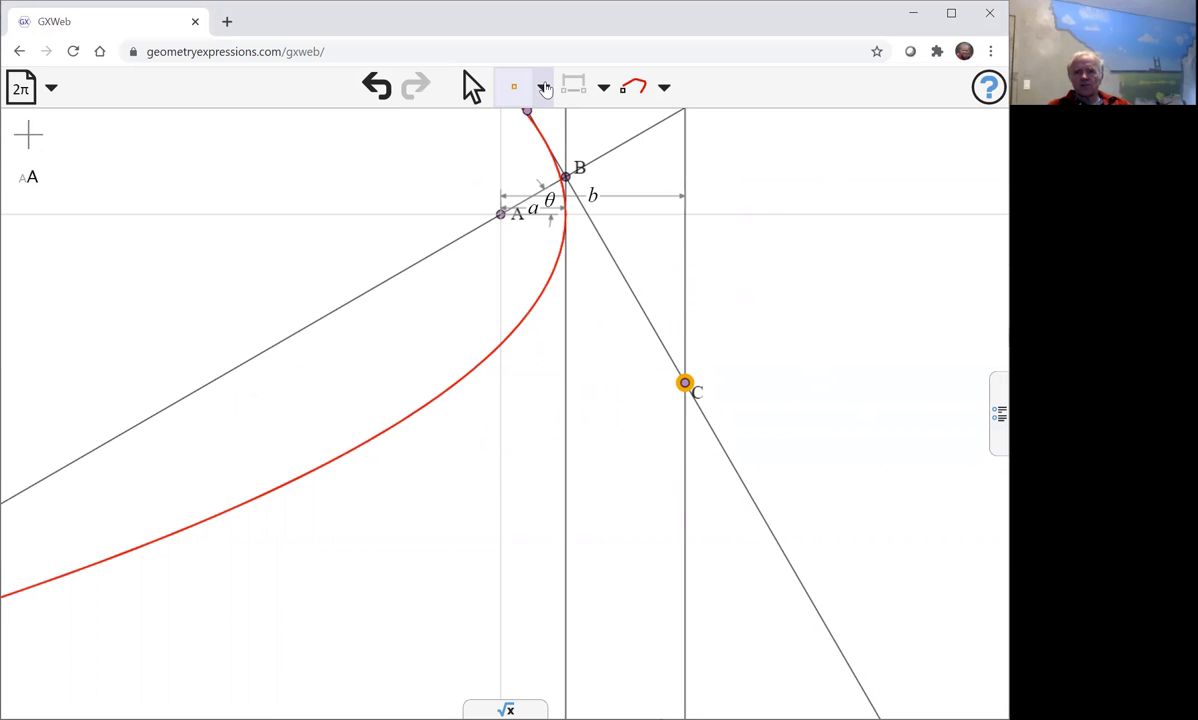
click(473, 87)
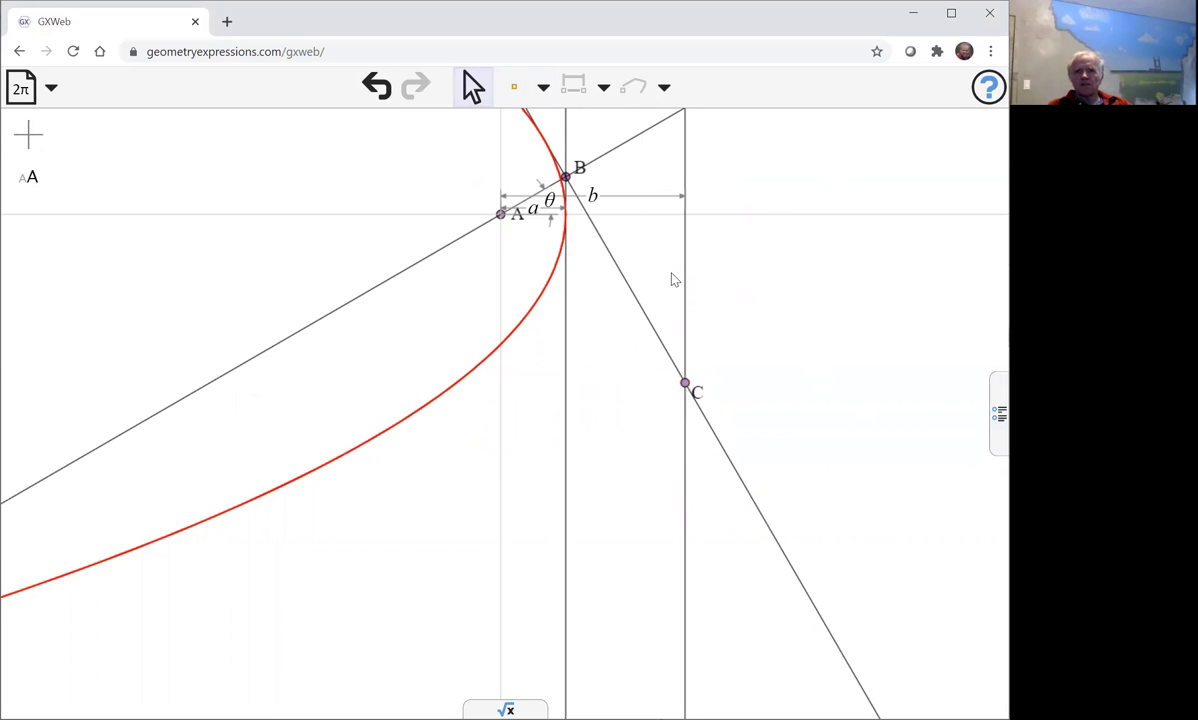
Construct the perpendicular to BC through C and trace its envelope over θ.
click(687, 380)
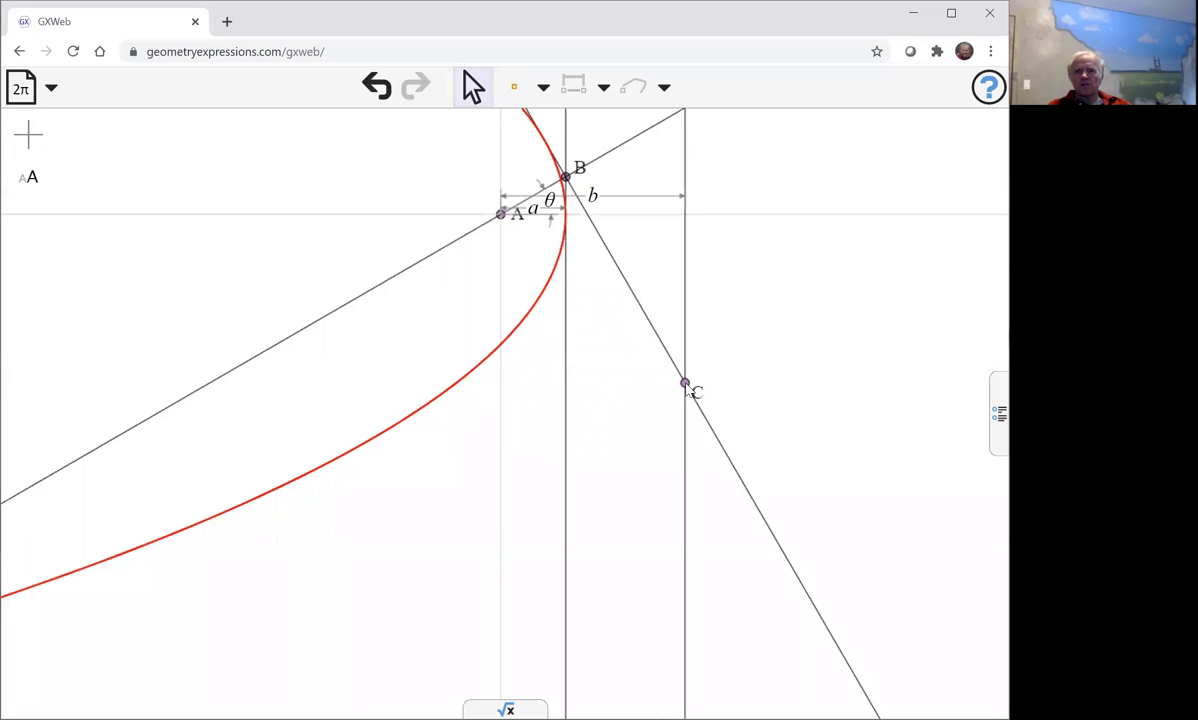
click(651, 322)
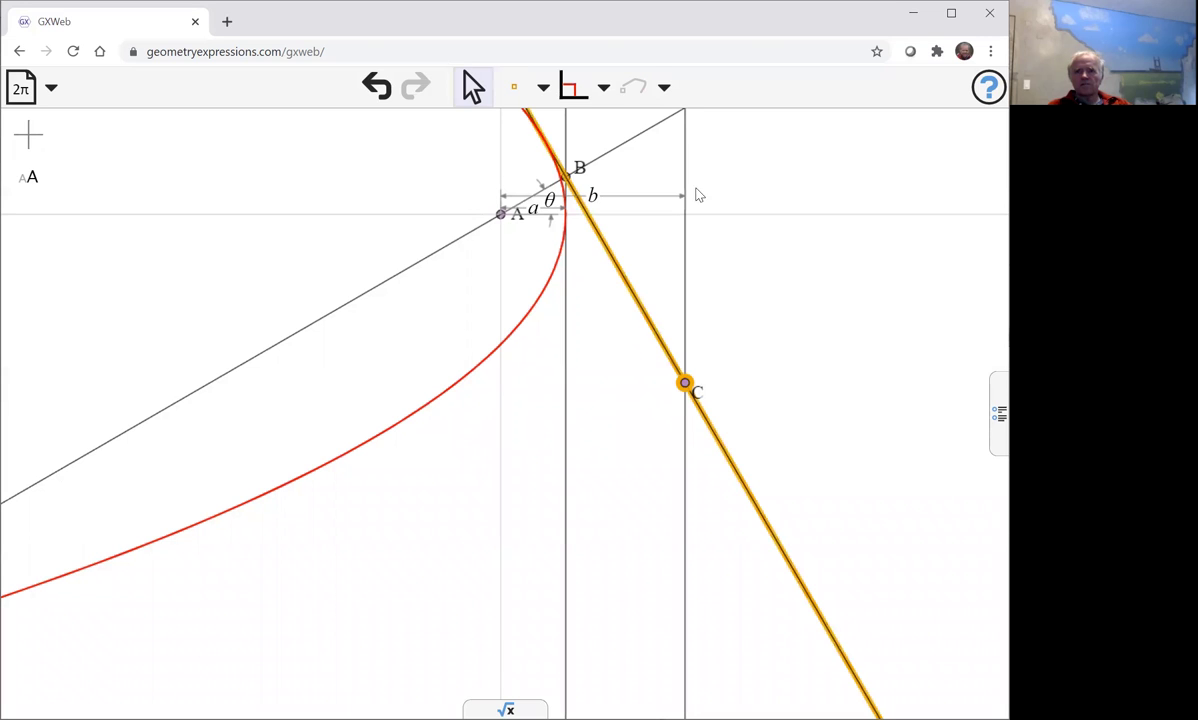
click(604, 88)
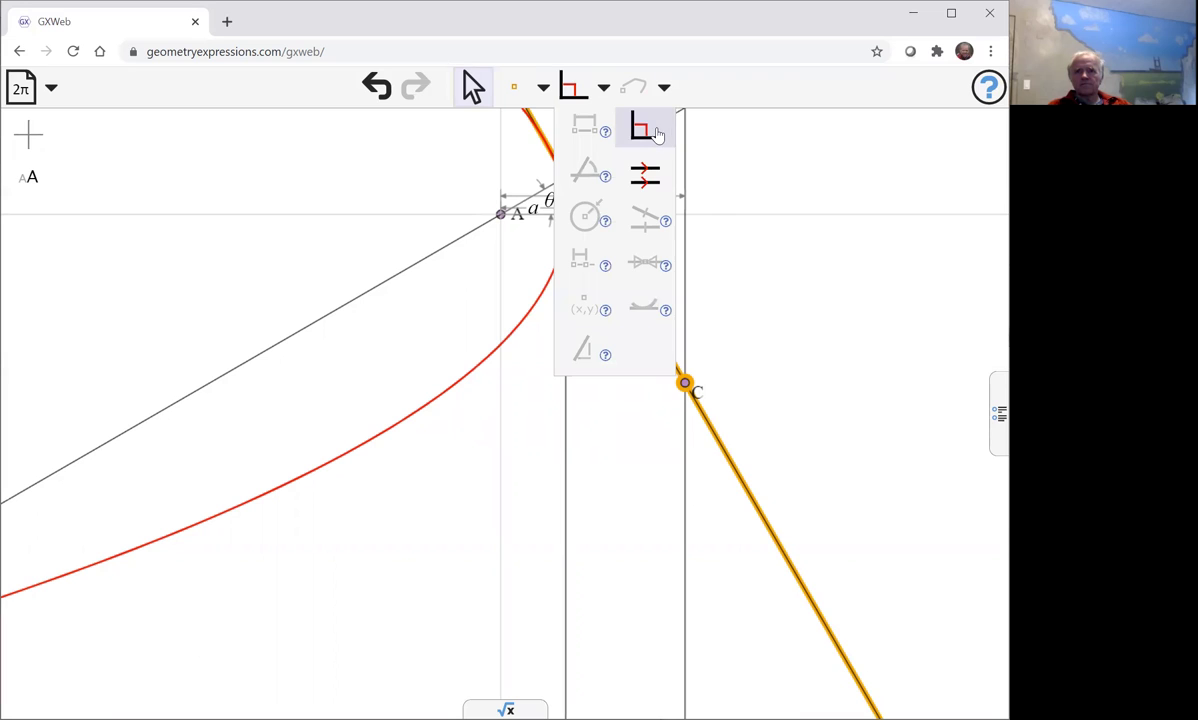
click(645, 130)
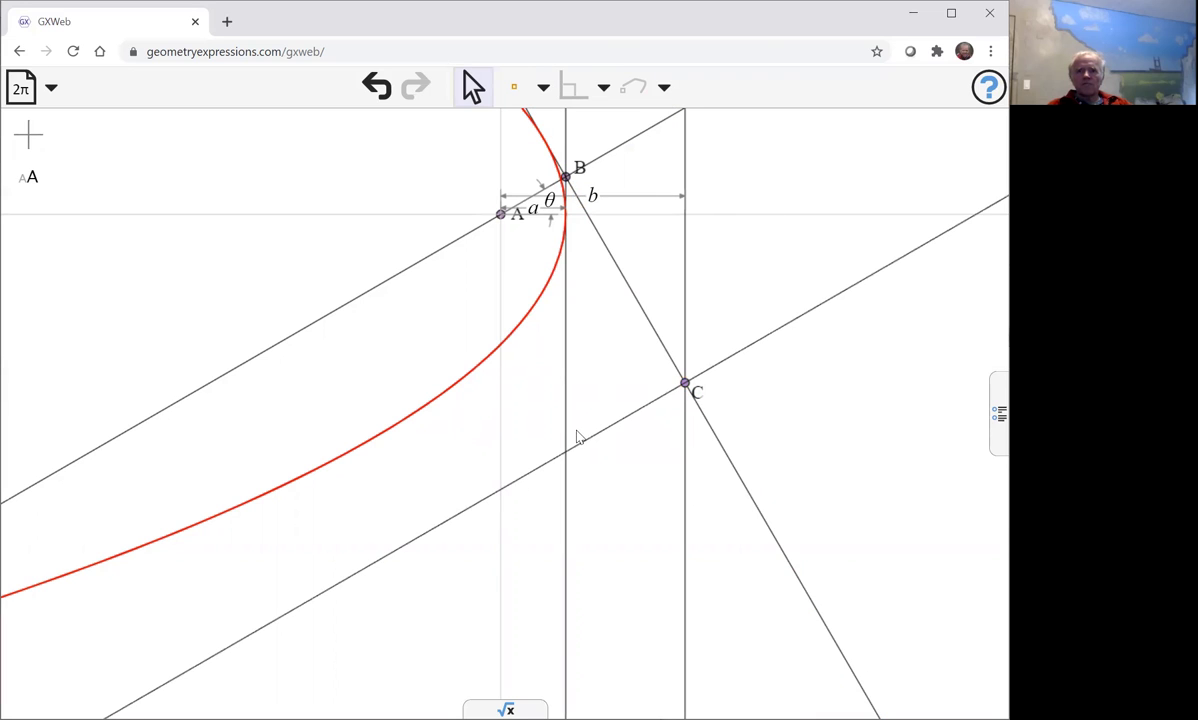
click(432, 535)
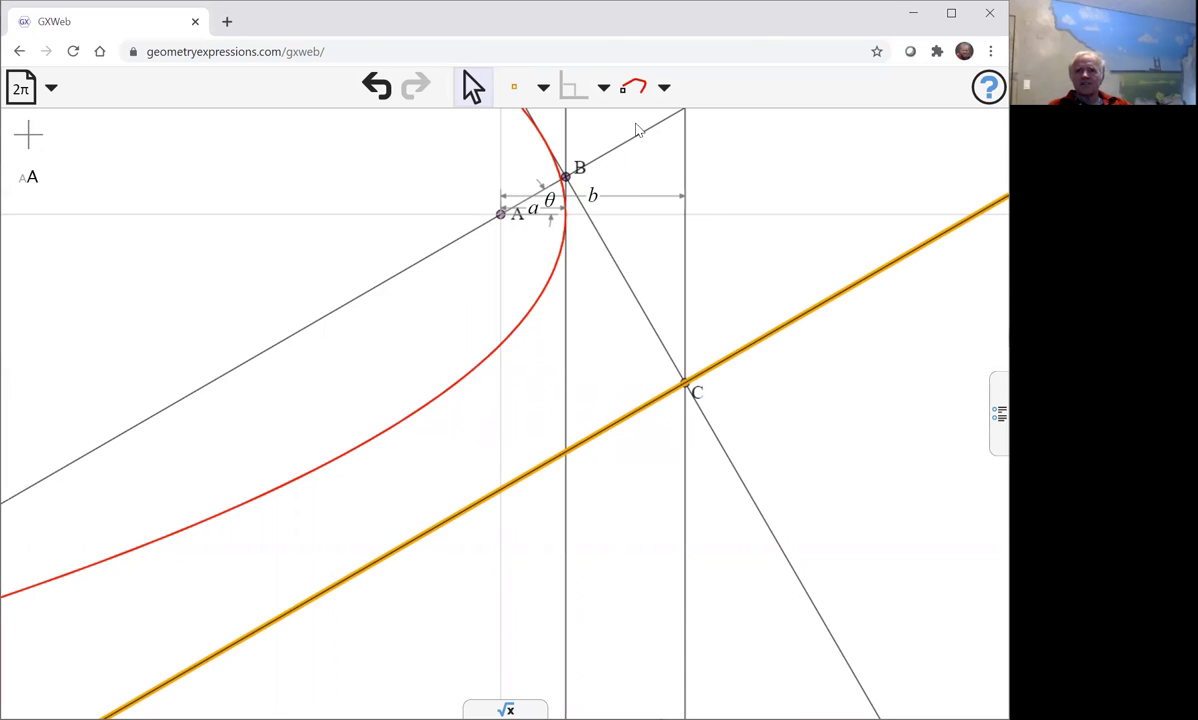
click(634, 91)
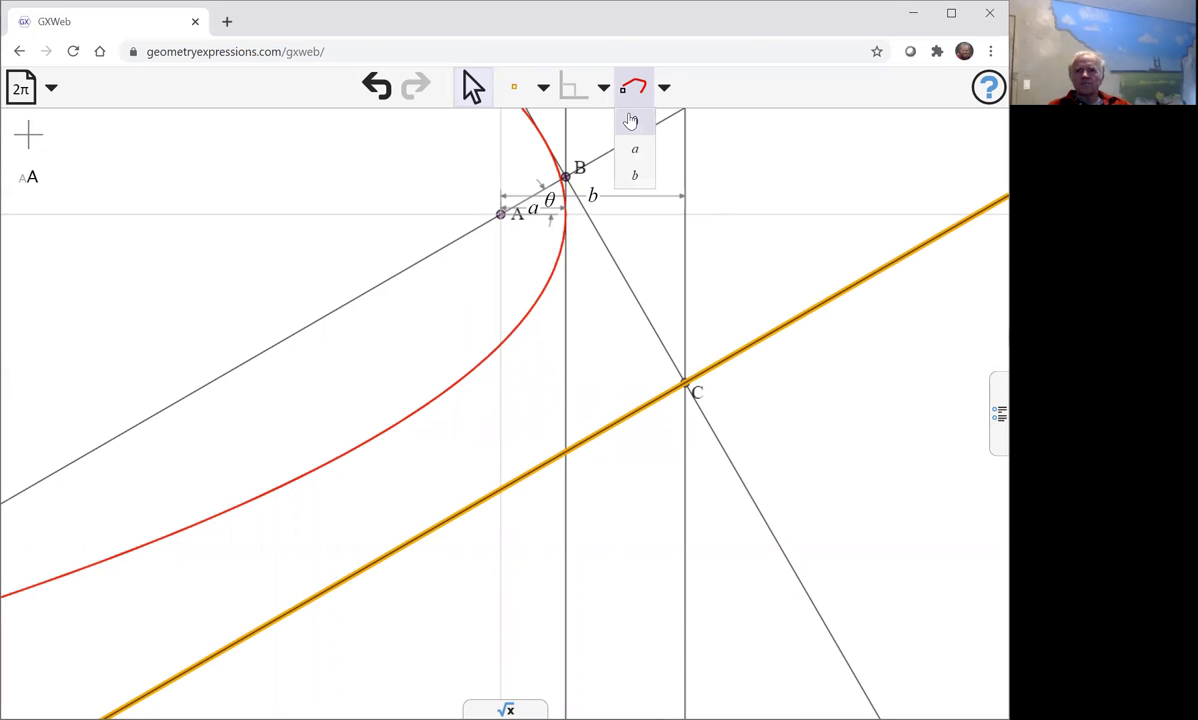
click(631, 120)
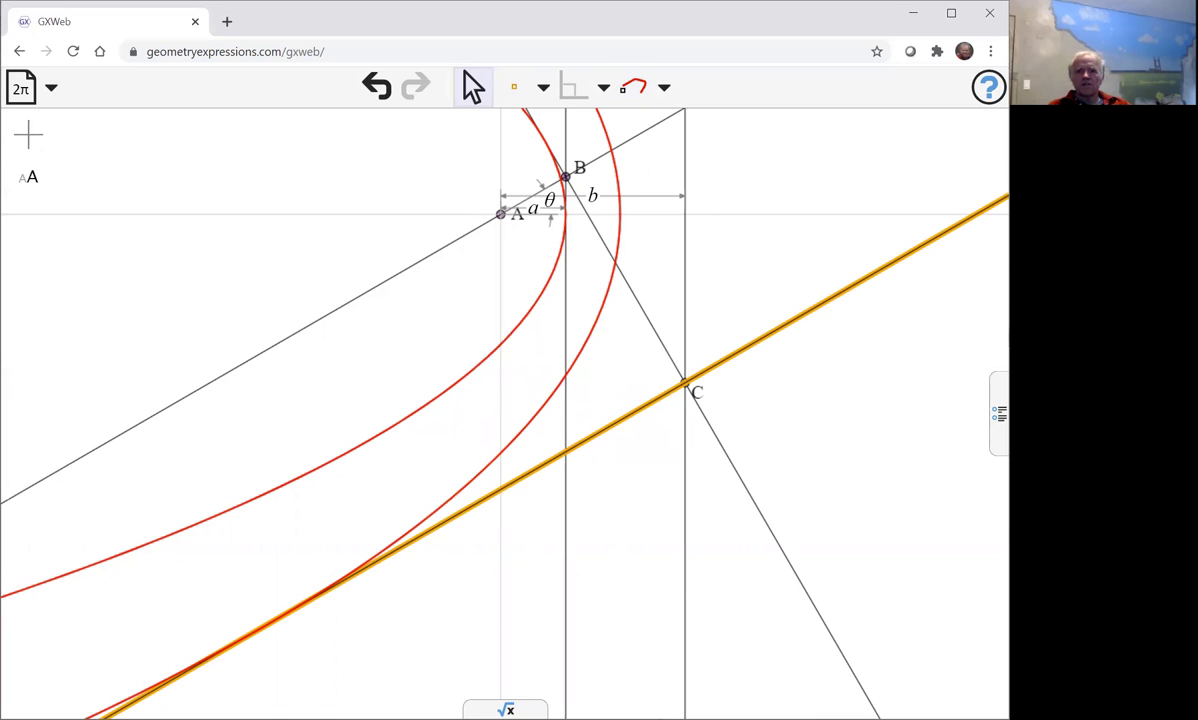
Evaluate equation(K1) in the symbolic panel to get the second envelope's equation.
click(505, 709)
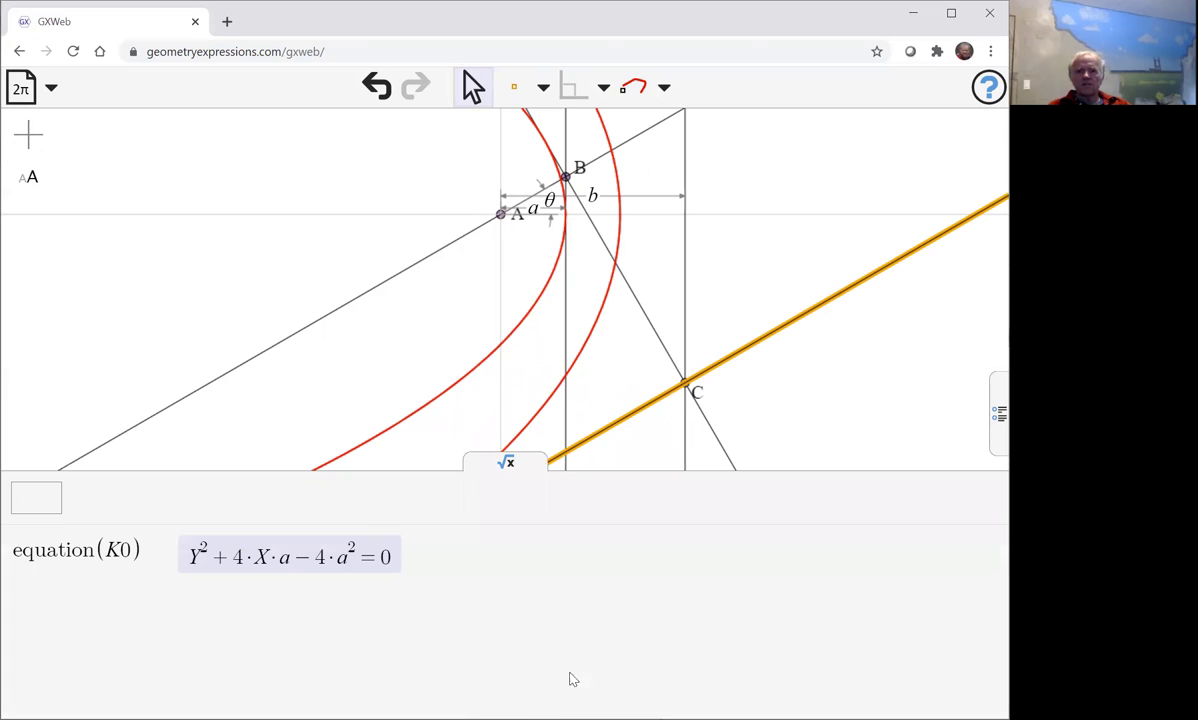
click(45, 512)
text(e)
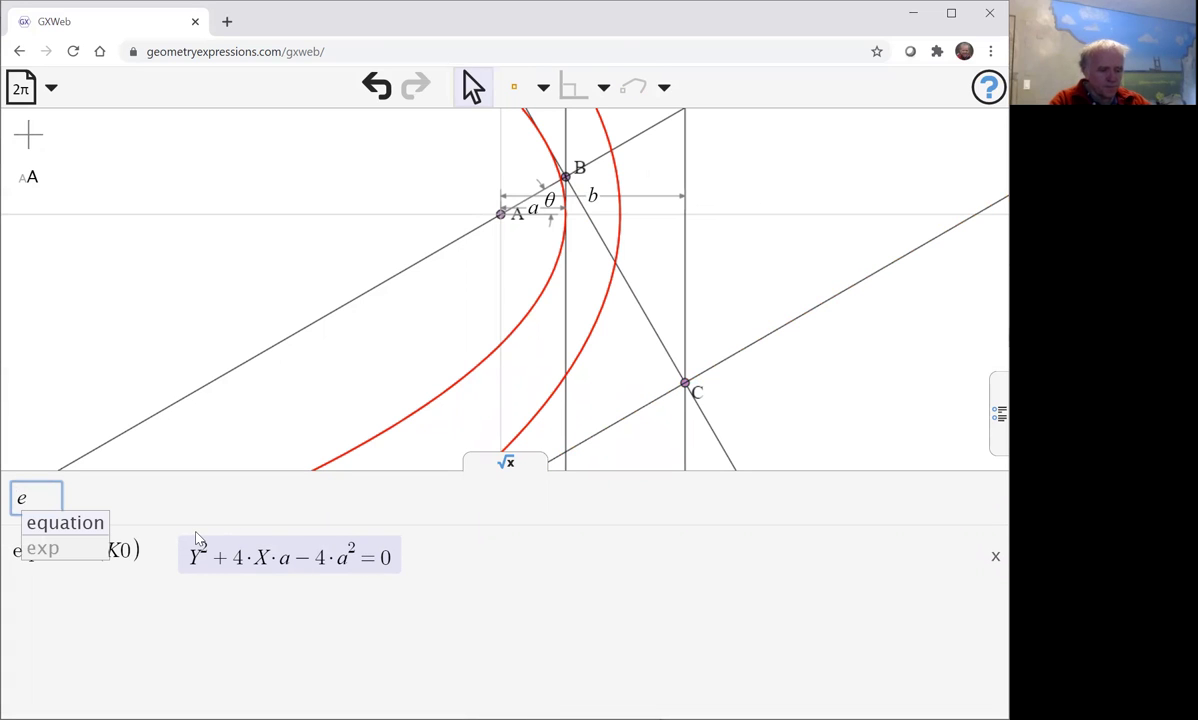
text(quation(K)
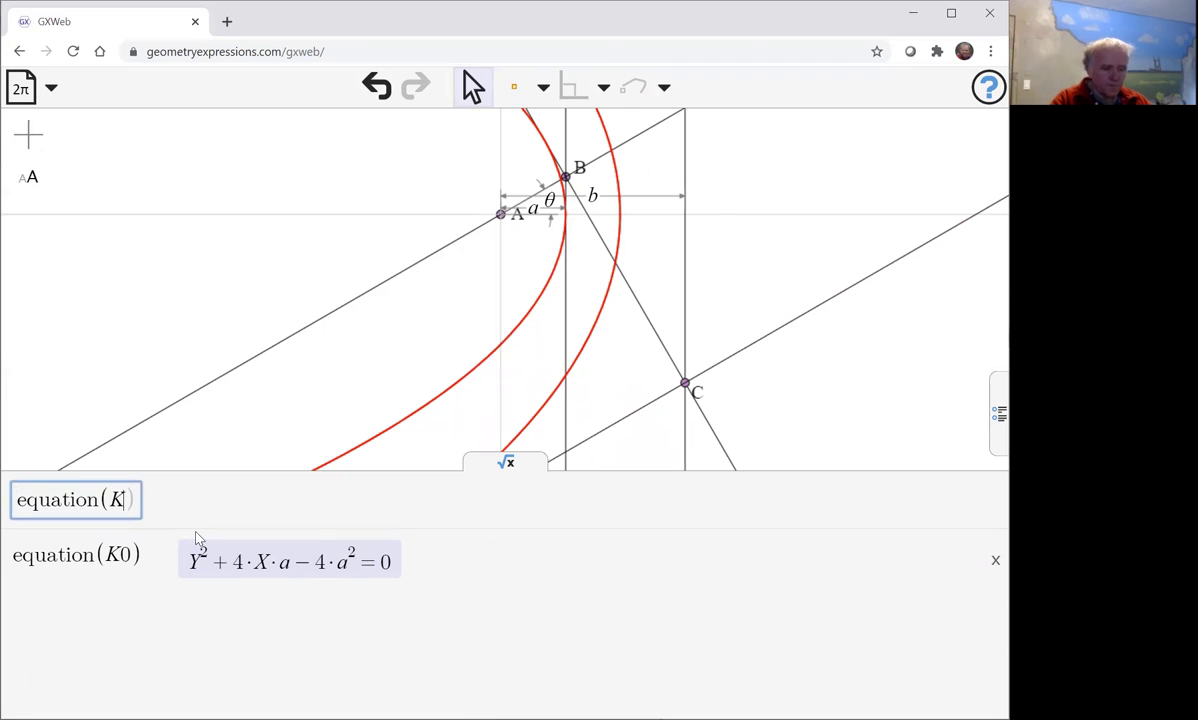
text(1))
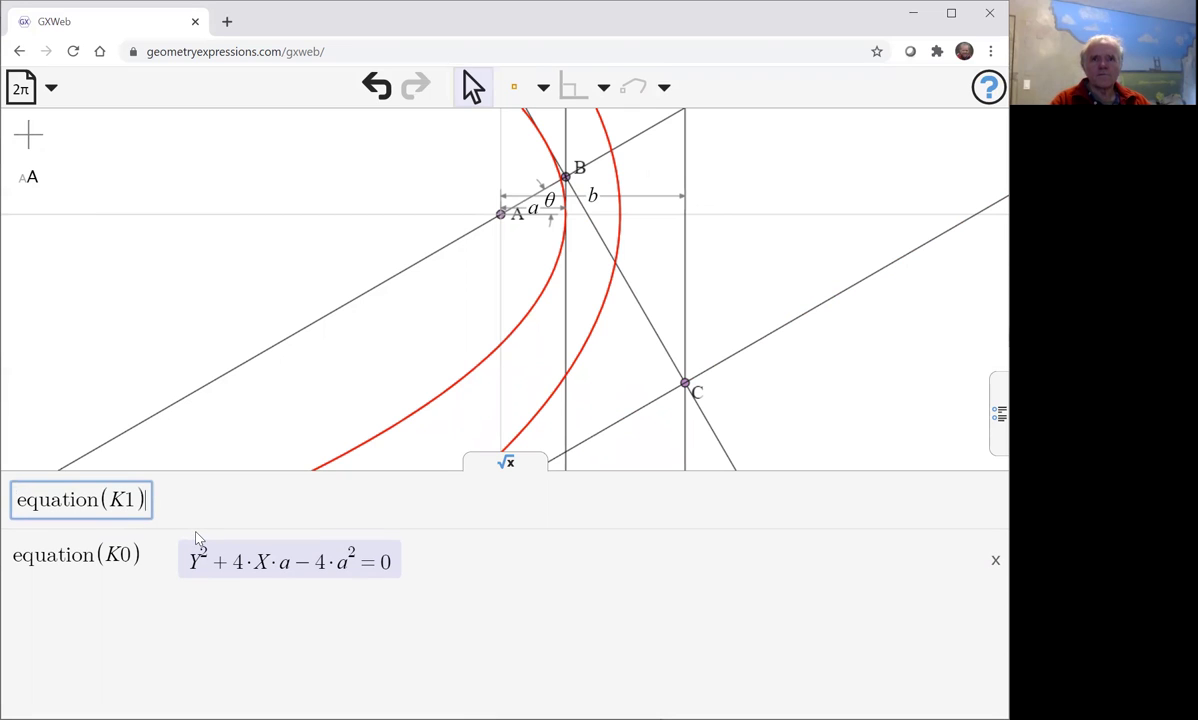
key(Return)
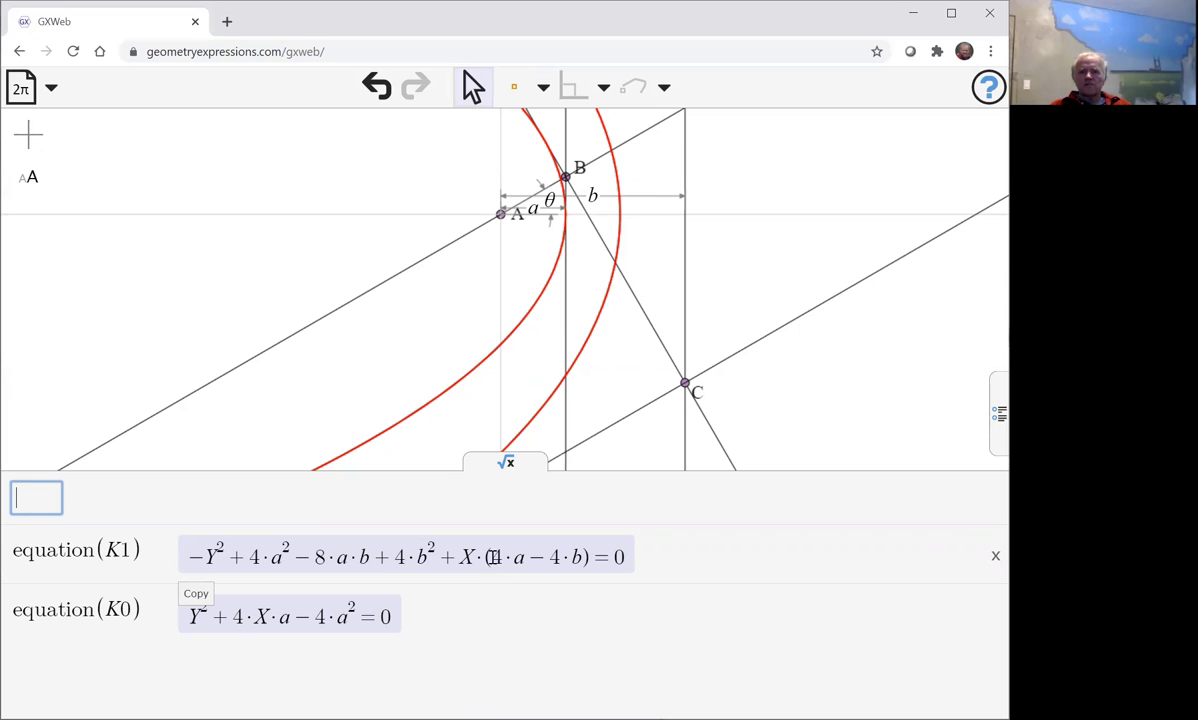
Highlight the X coefficient (4·a−4·b) in K1 and the a coefficient in K0 to compare them.
drag(492, 557, 560, 557)
double_click(284, 617)
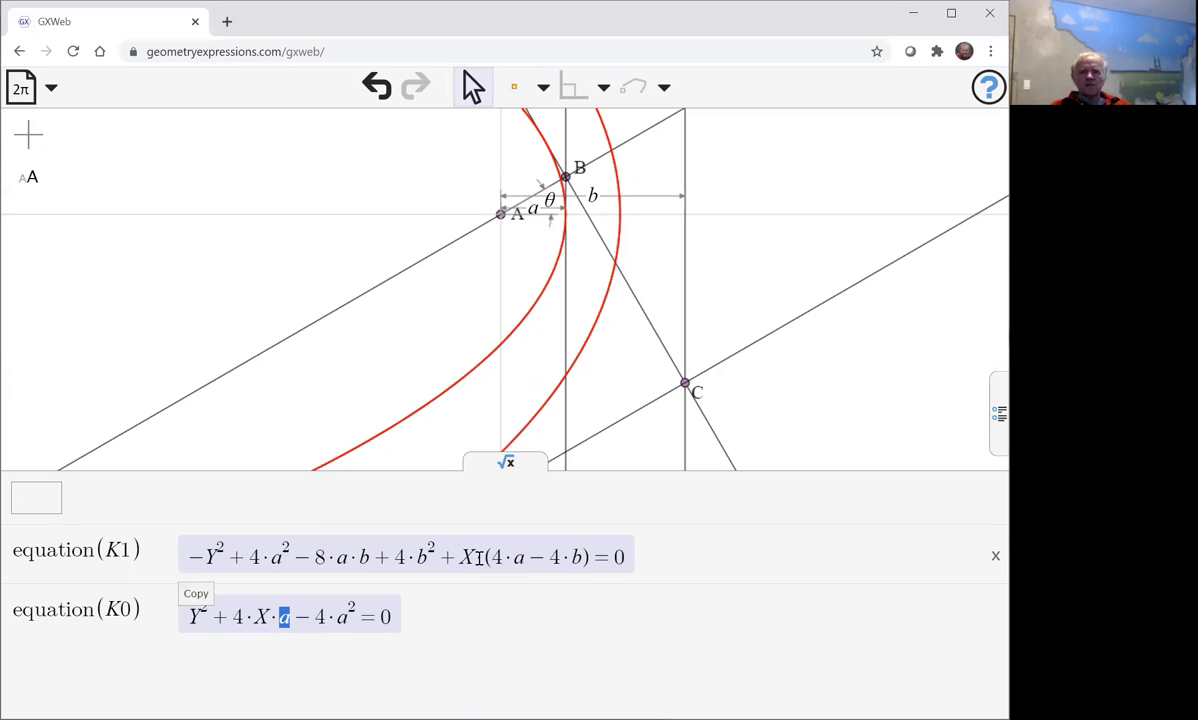
mouse_move(492, 557)
mouse_down()
mouse_move(591, 563)
mouse_move(575, 588)
mouse_move(535, 557)
mouse_move(490, 562)
mouse_up()
click(575, 567)
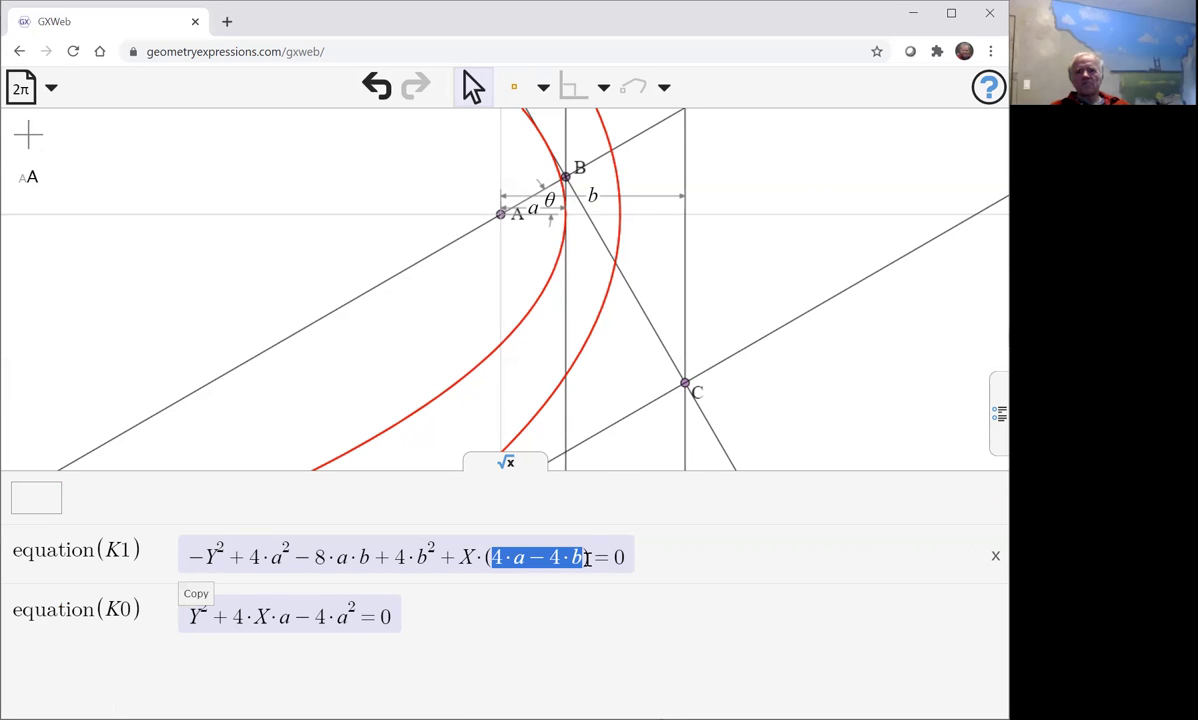
Change distance b to 2*a and select the equation(K1) entry text for reuse.
click(593, 197)
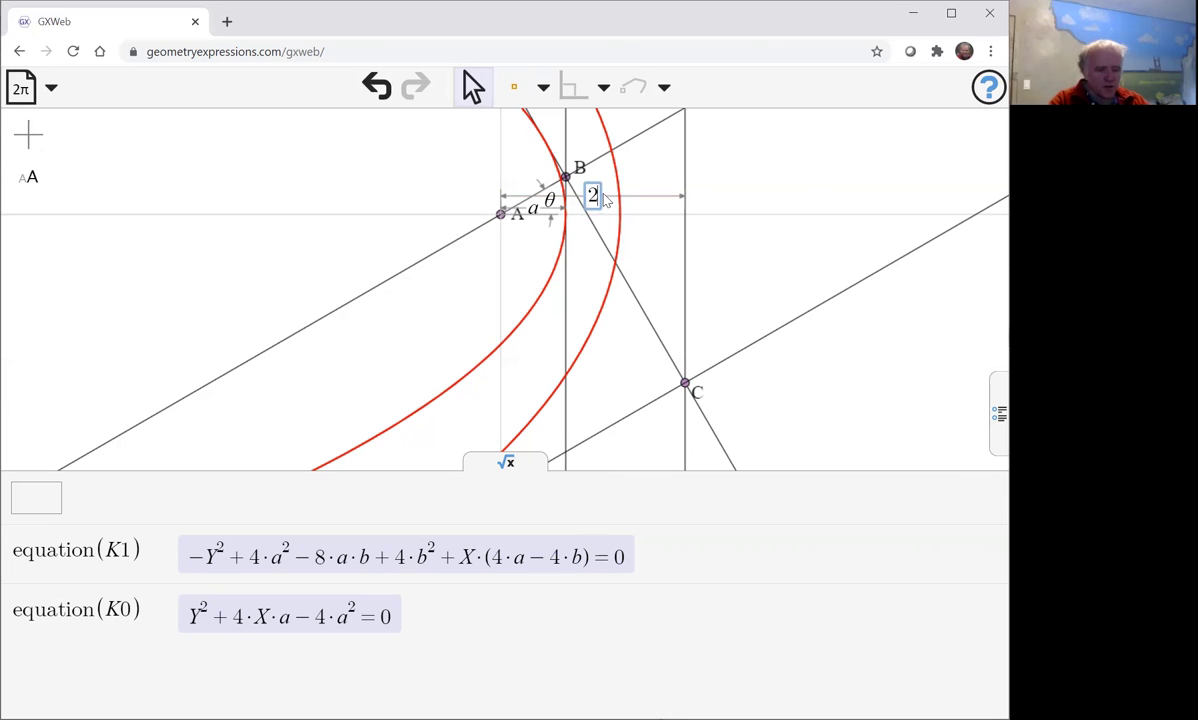
text(2*a)
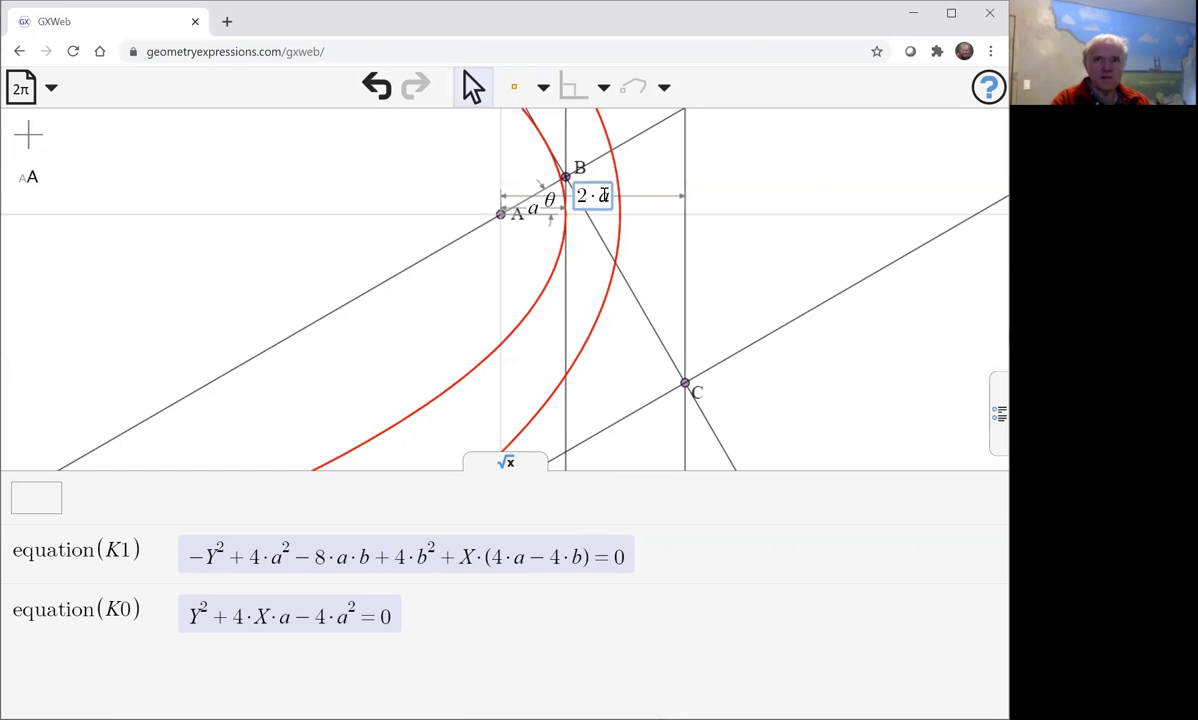
key(Return)
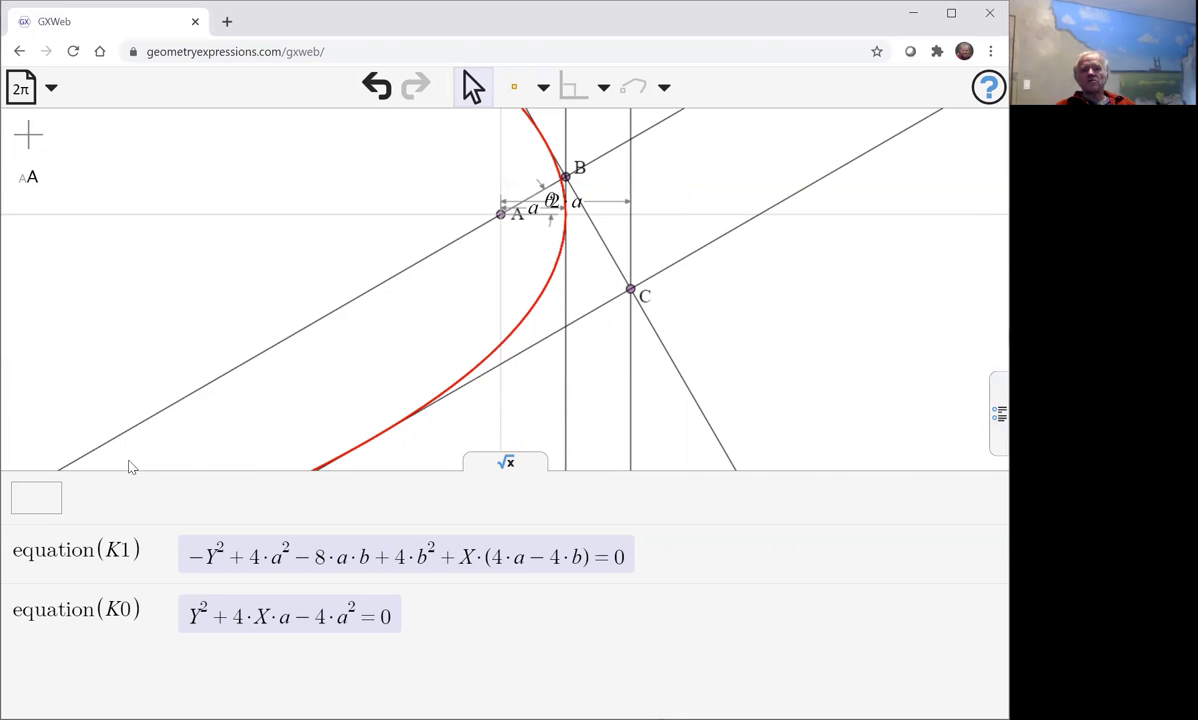
drag(143, 549, 3, 549)
key(ctrl+c)
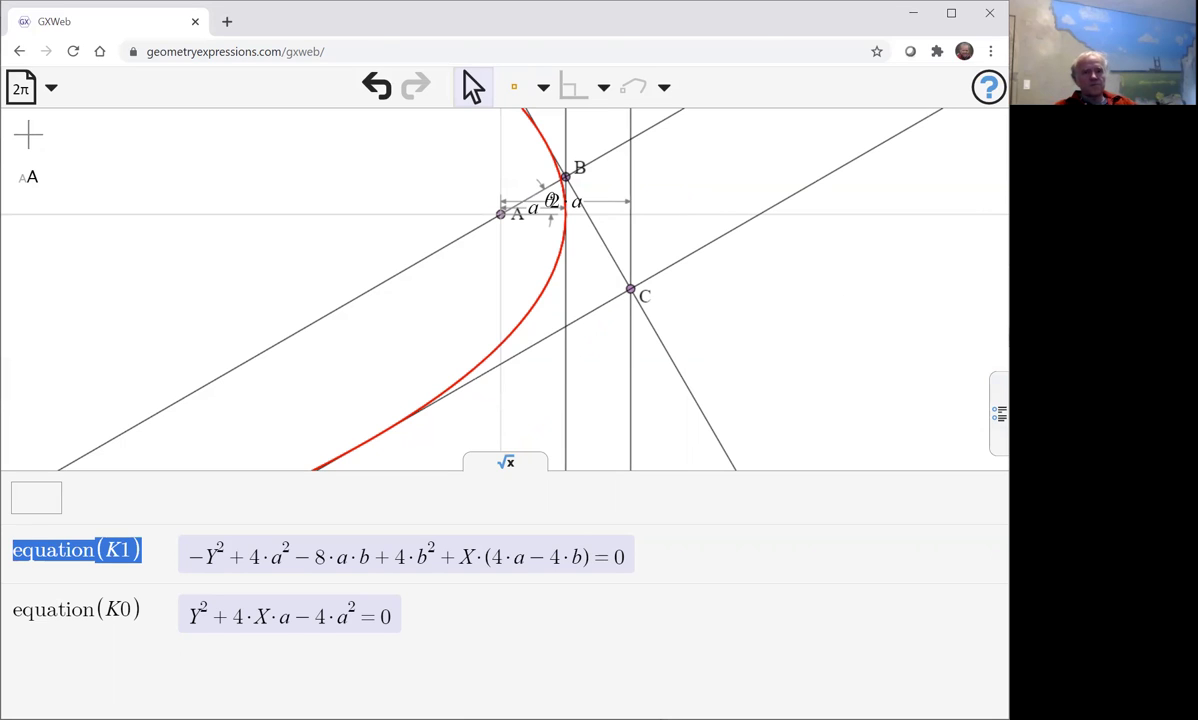
Re-evaluate the pasted equation(K1), now Y²+4·X·a−4·a²=0, and collapse the algebra area.
click(36, 500)
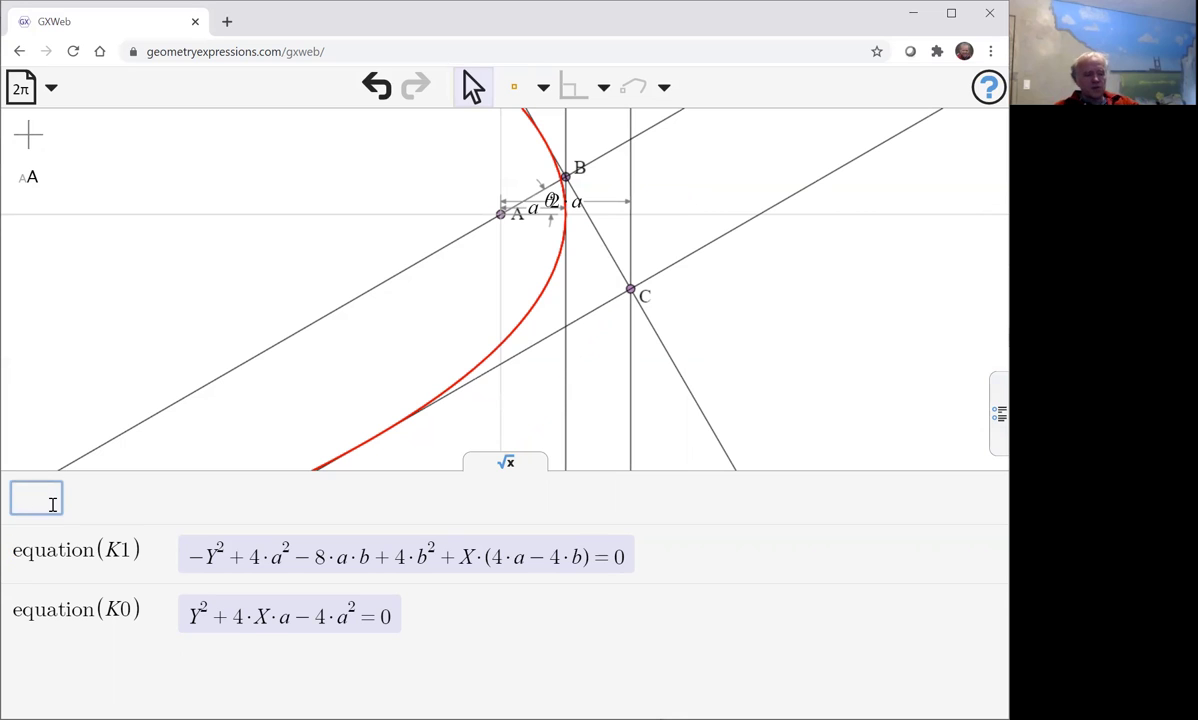
key(ctrl+v)
key(Return)
mouse_move(515, 655)
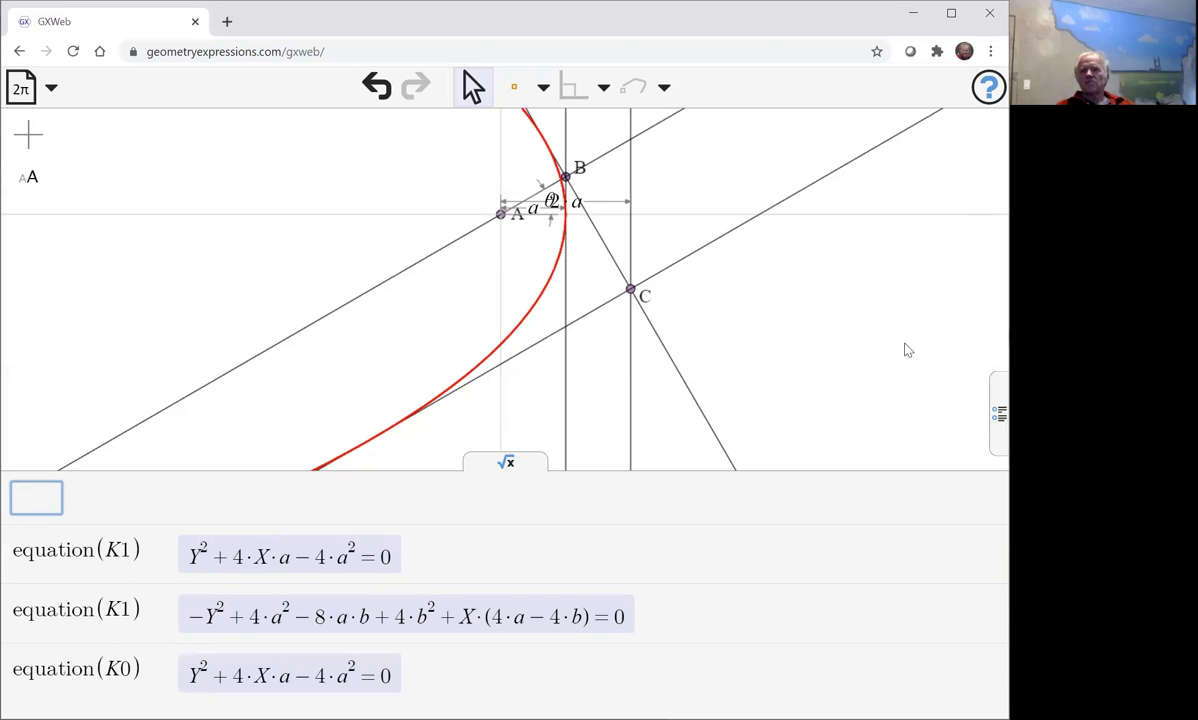
click(508, 463)
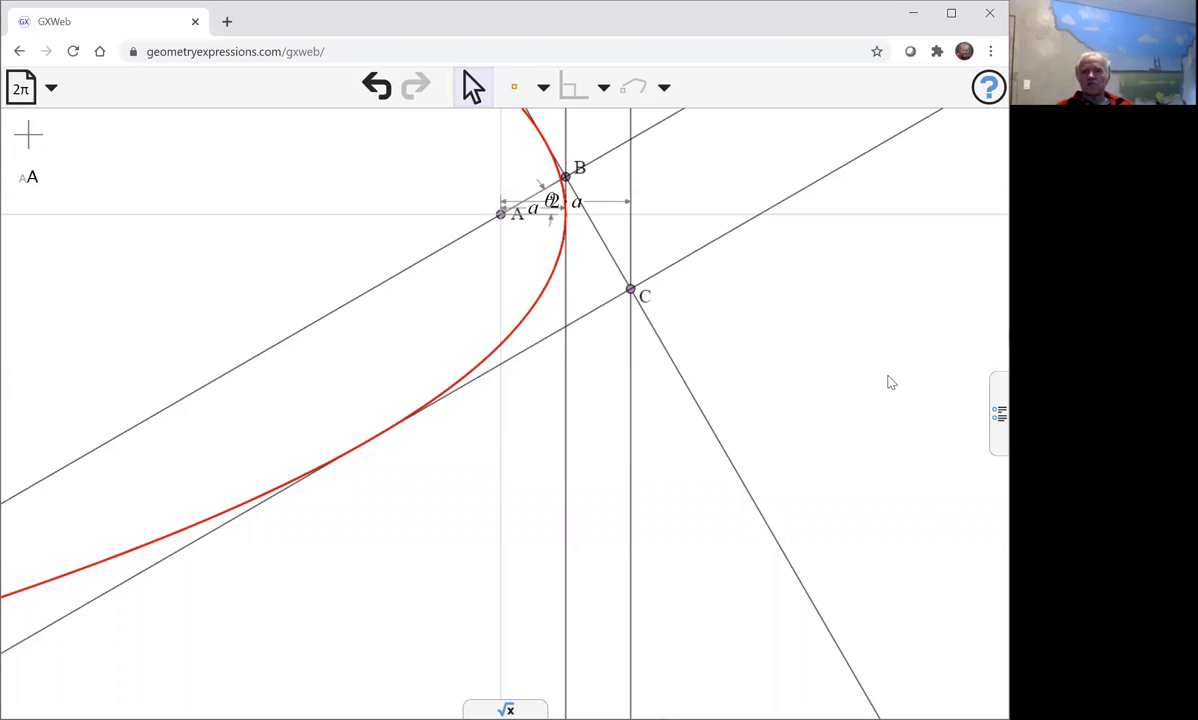